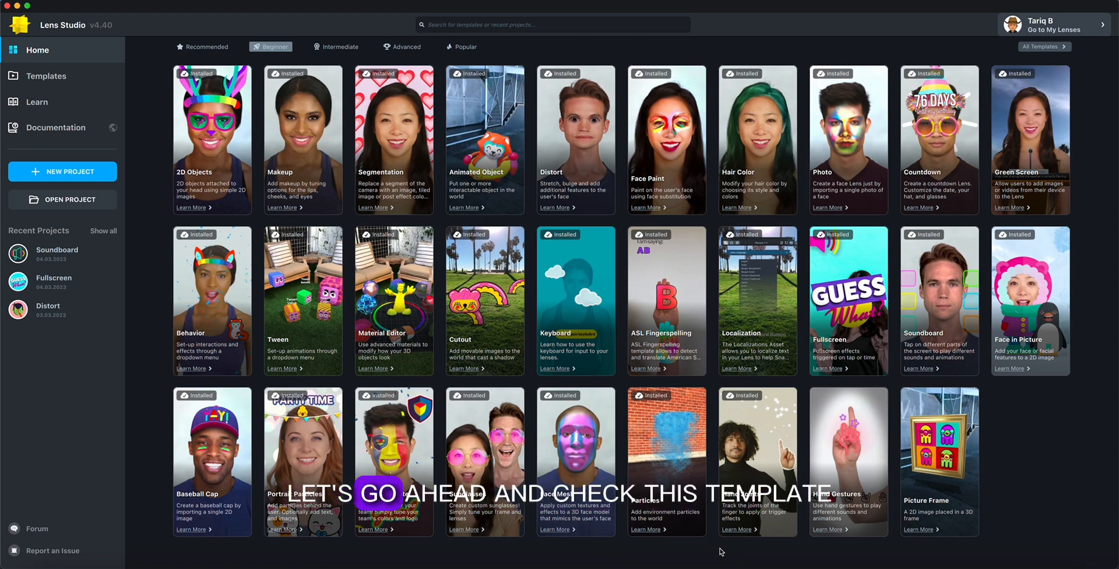
Open the Hand Joints template as a project and widen the list of scene objects so the full names fit
left_click(752, 466)
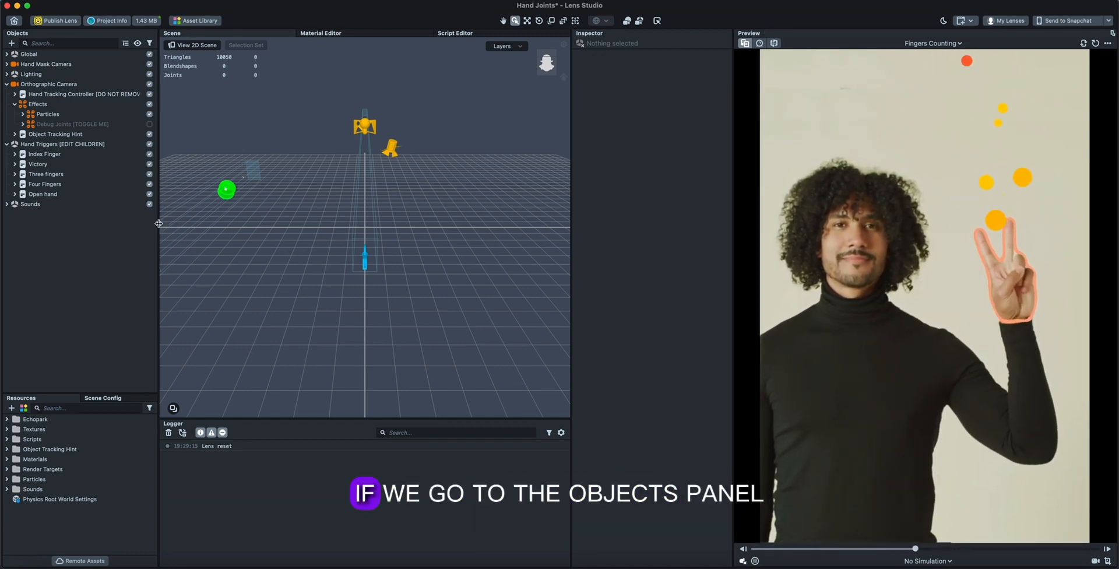
left_click_drag(160, 226, 183, 226)
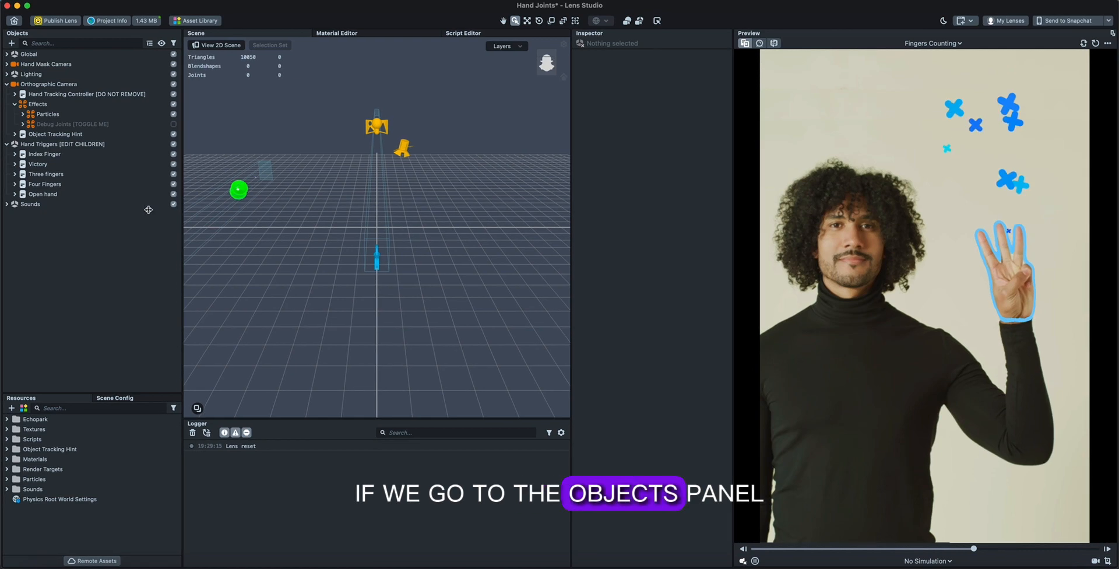
Look through the hand triggers for Victory, three fingers, four fingers and open hand, including their gesture settings
left_click(80, 152)
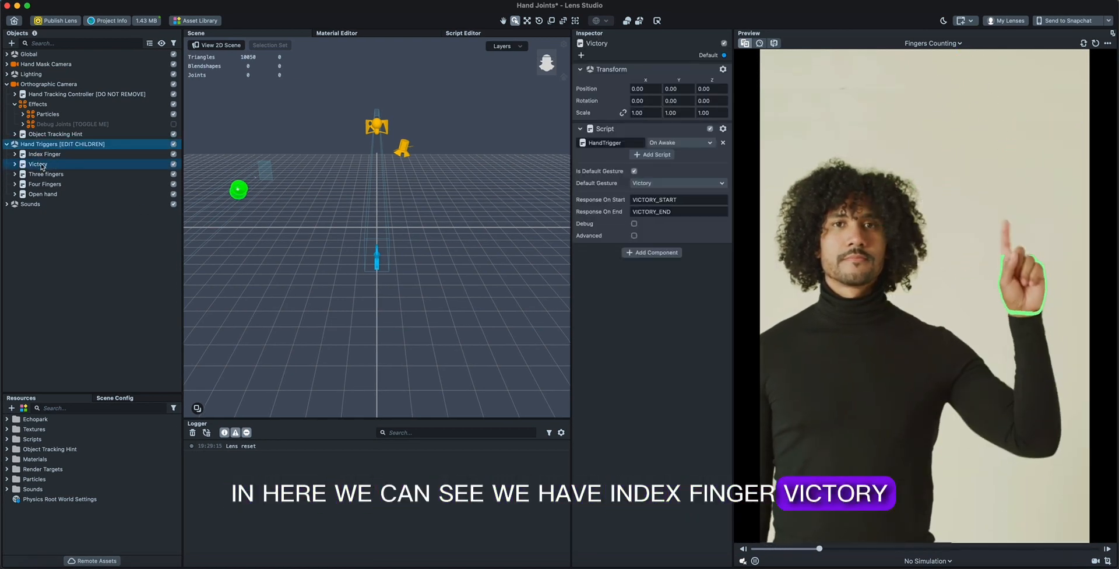
left_click(64, 163)
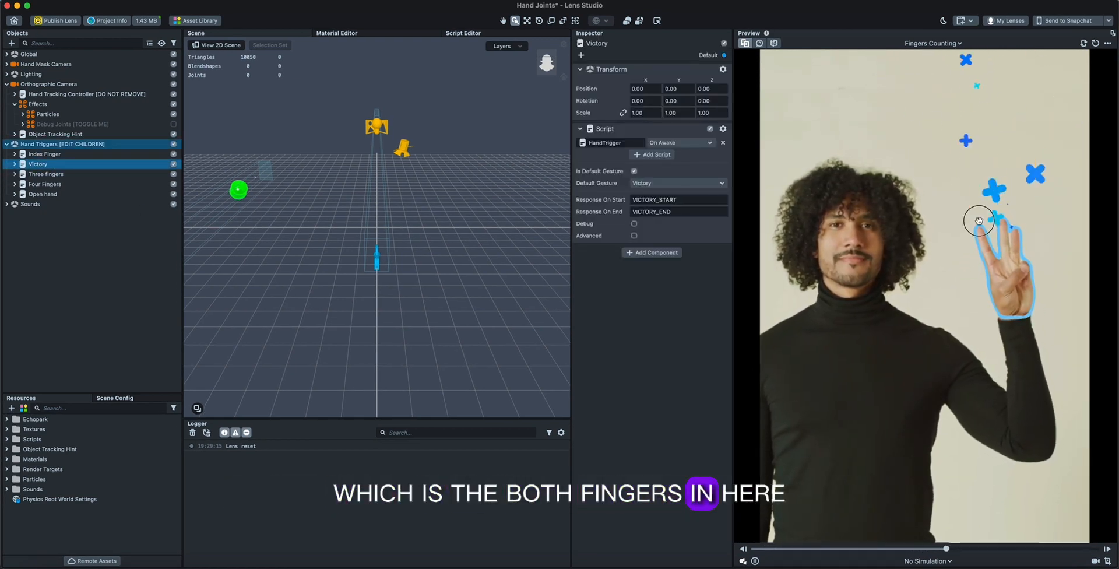
left_click(72, 174)
left_click(74, 183)
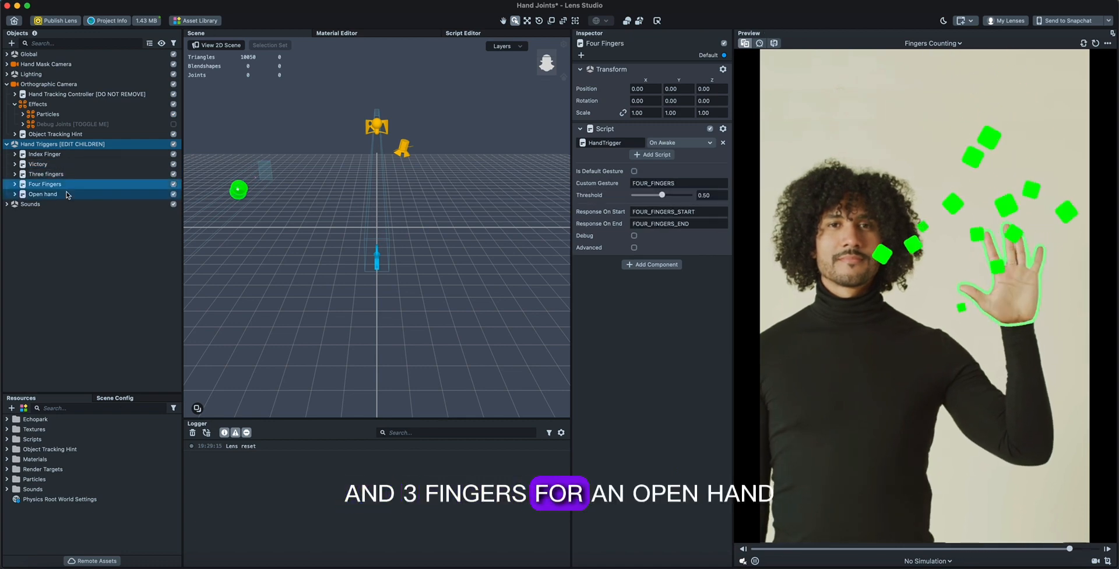
left_click(67, 193)
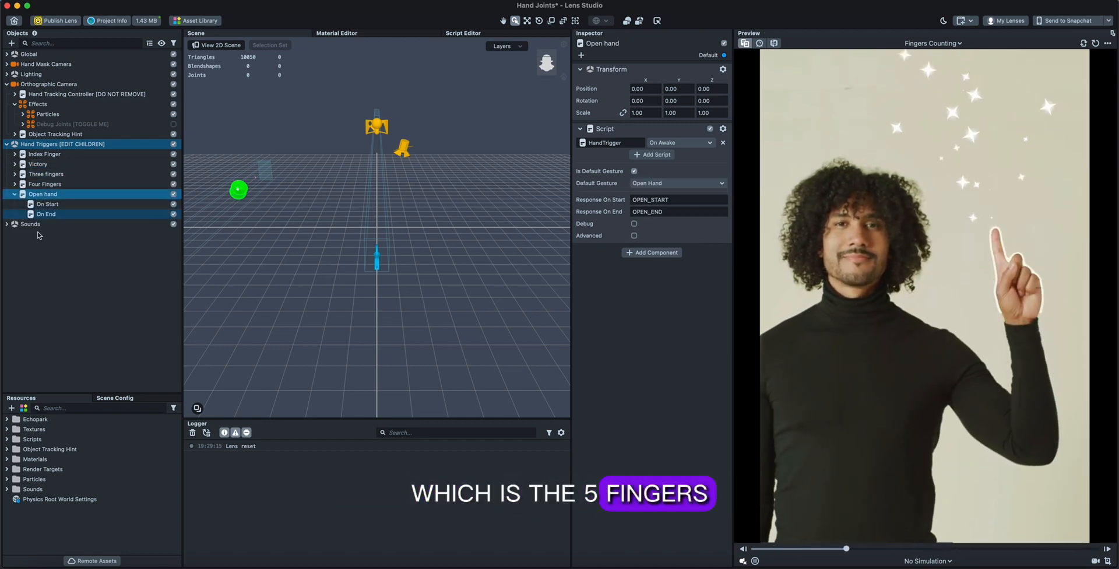
left_click(47, 258)
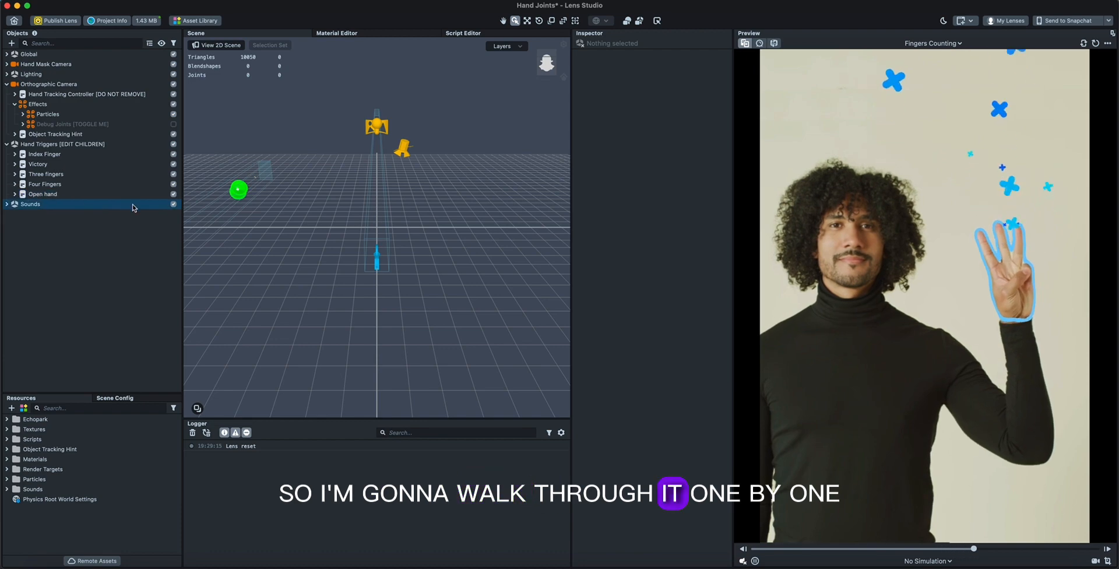
Disable the Open hand, Four Fingers, Three fingers and Victory hand triggers, leaving Index Finger enabled
left_click(173, 193)
left_click(174, 184)
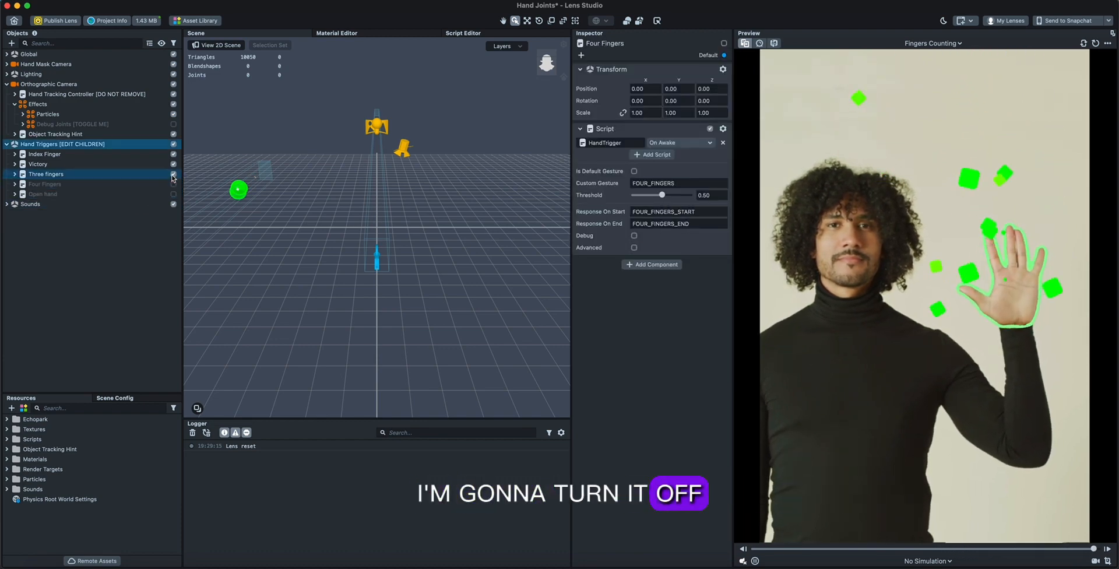
left_click(173, 174)
left_click(174, 164)
Switch the preview video to 1-FINGER
left_click(915, 44)
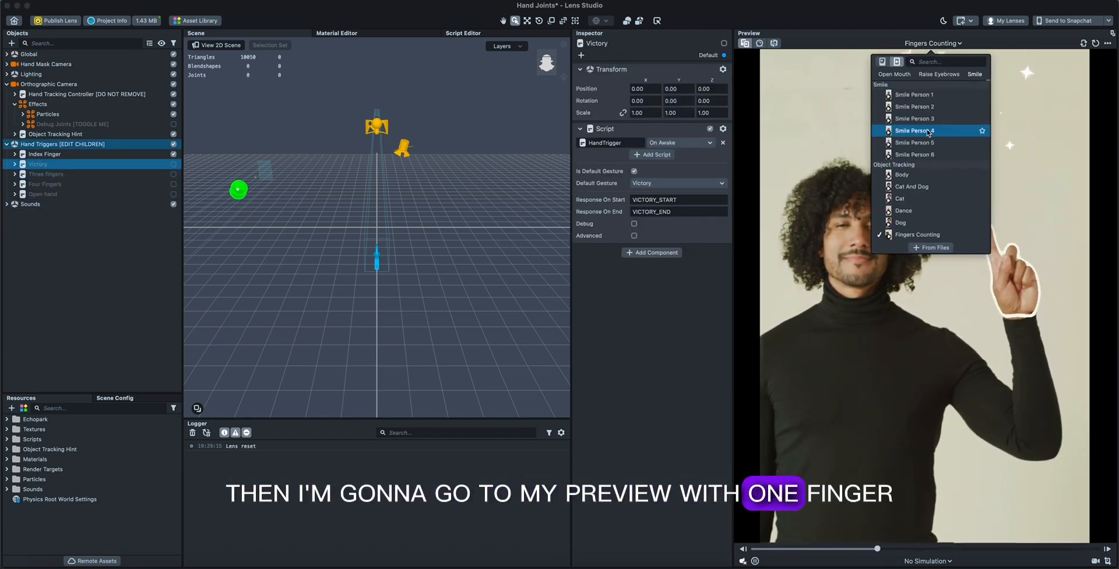
scroll(918, 99, "up", 5)
left_click(909, 95)
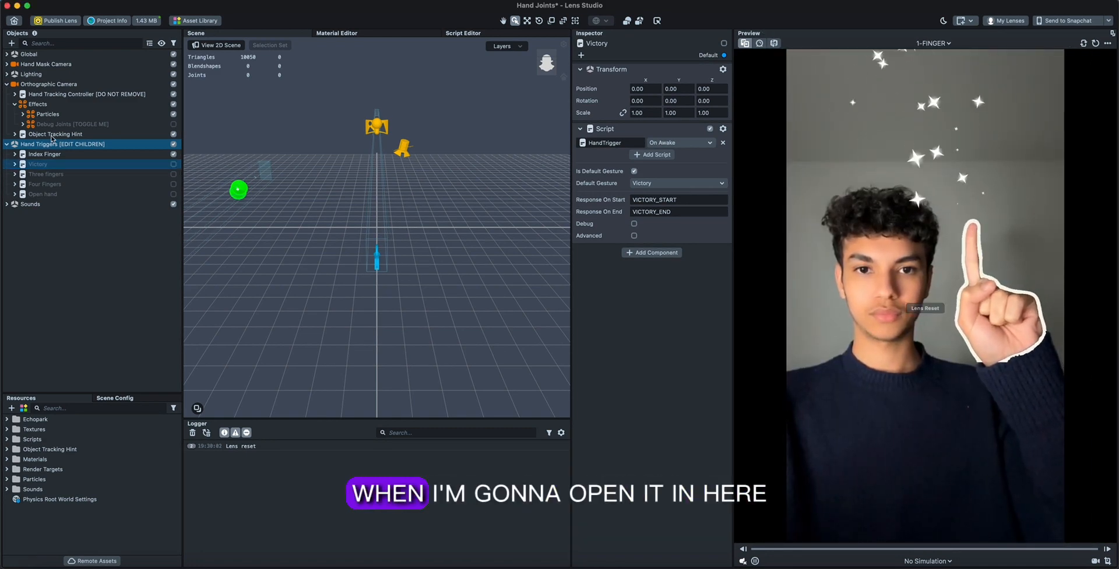
Expand the Index Finger trigger and examine its HandTrigger script's default gesture and its start and end responses
left_click(14, 154)
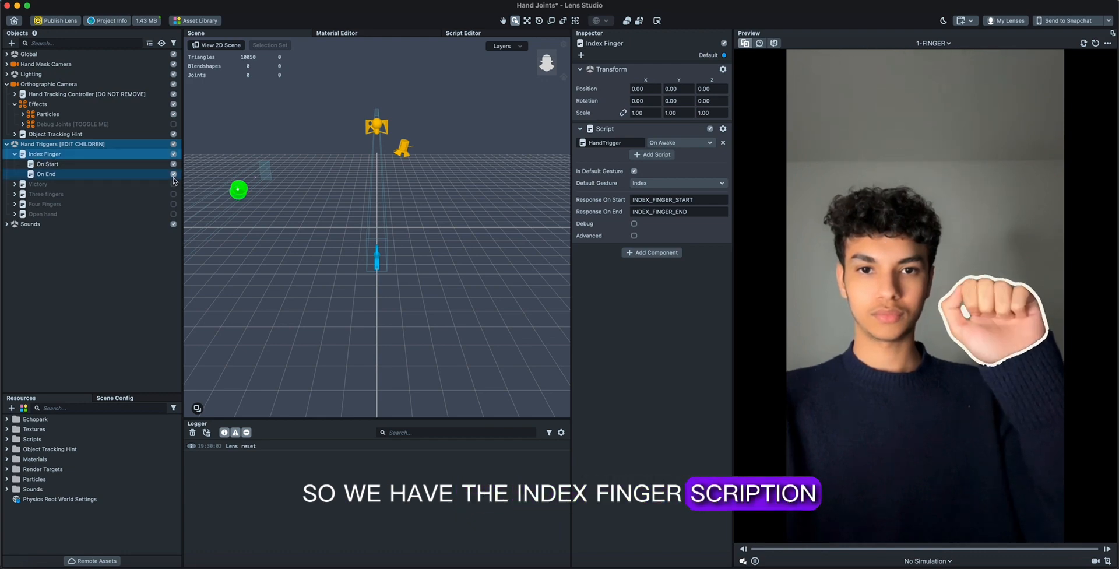
left_click(627, 132)
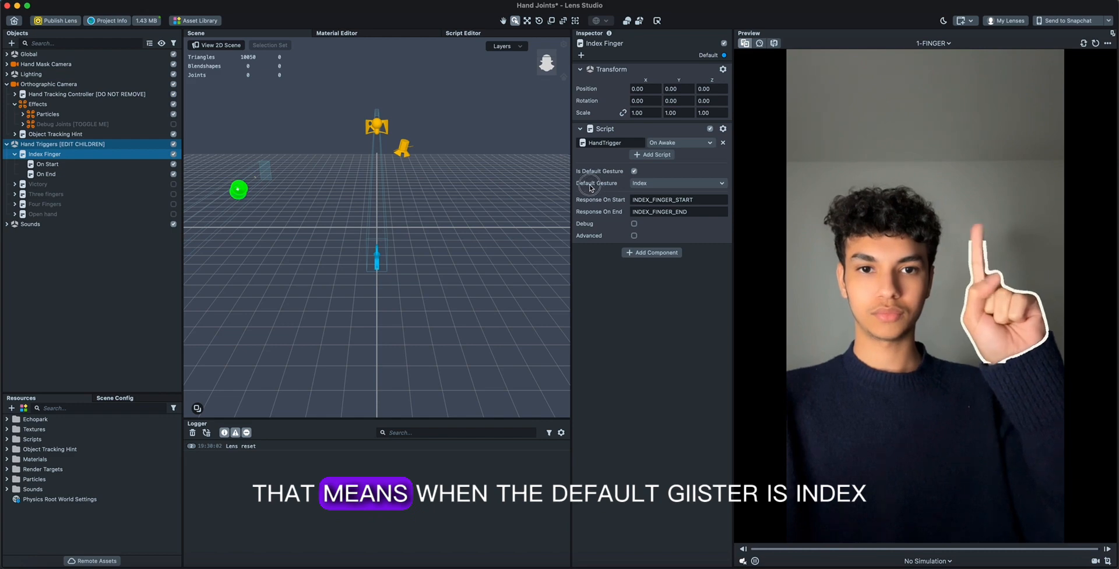
left_click(644, 190)
left_click(644, 185)
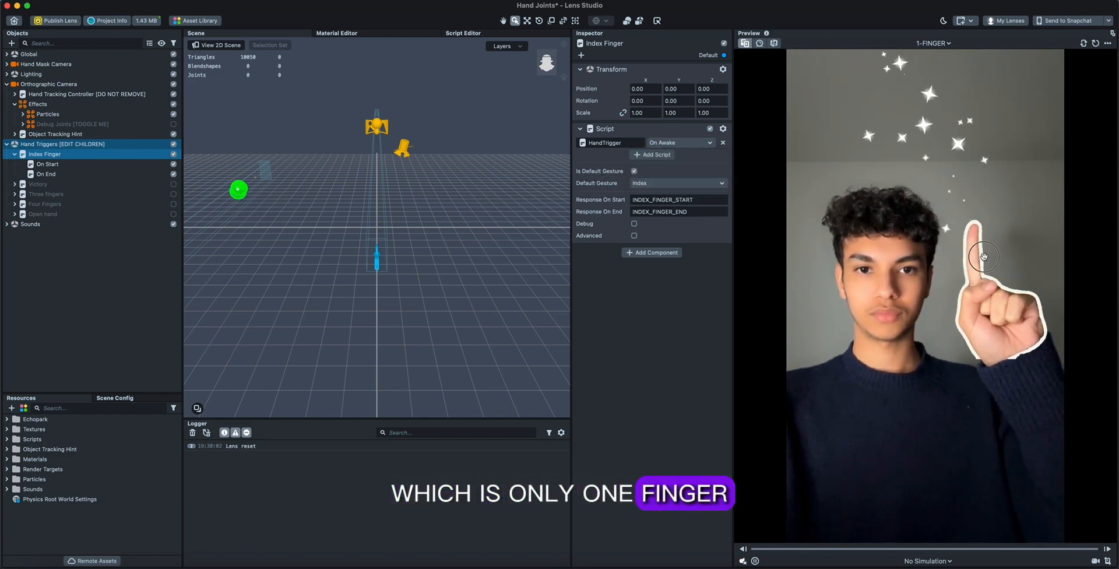
left_click(657, 199)
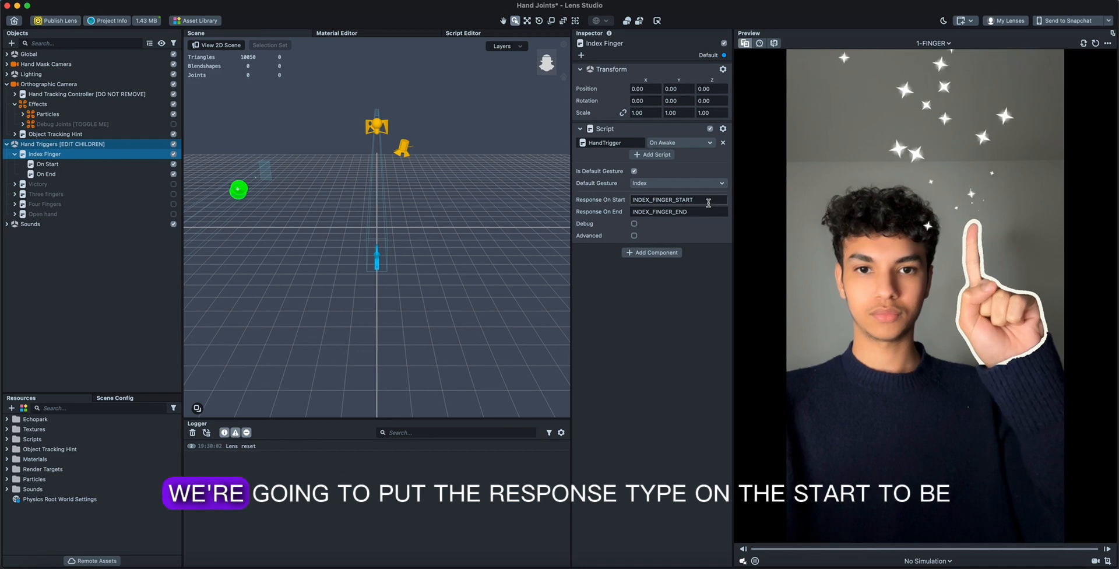
left_click(614, 200)
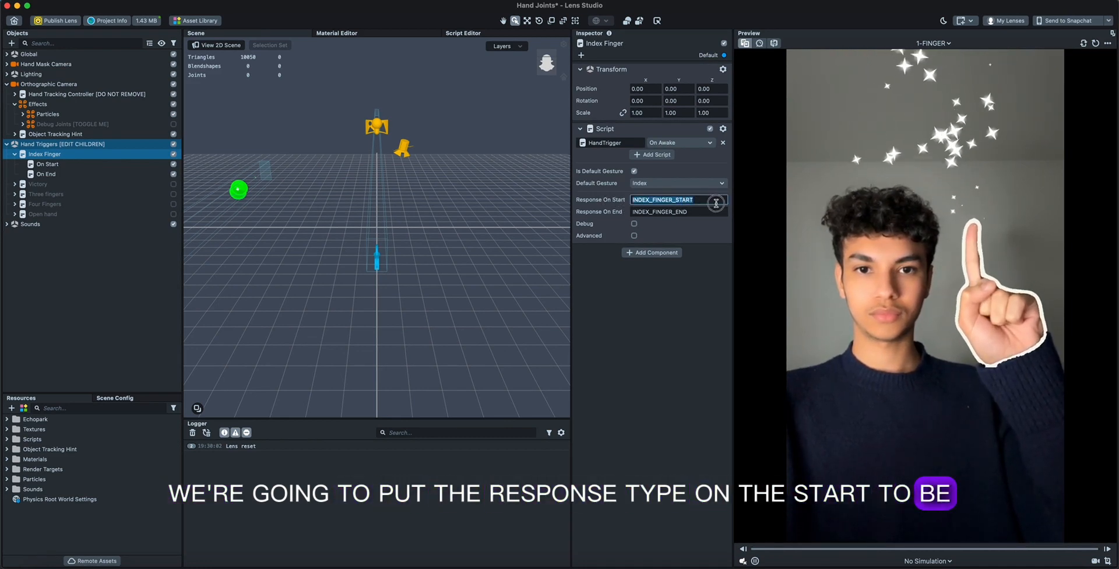
double_click(674, 200)
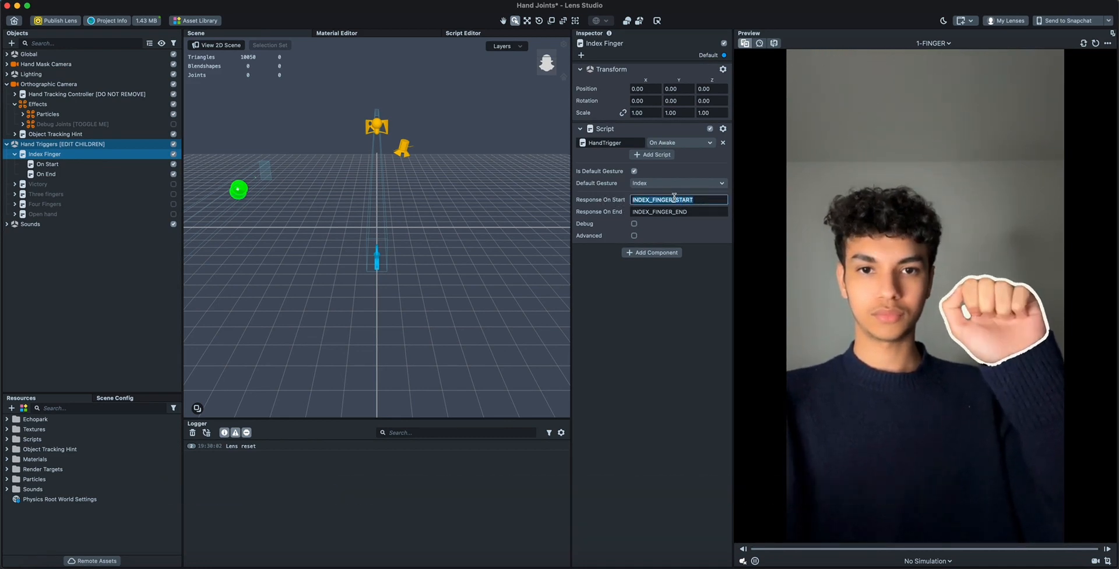
left_click(706, 200)
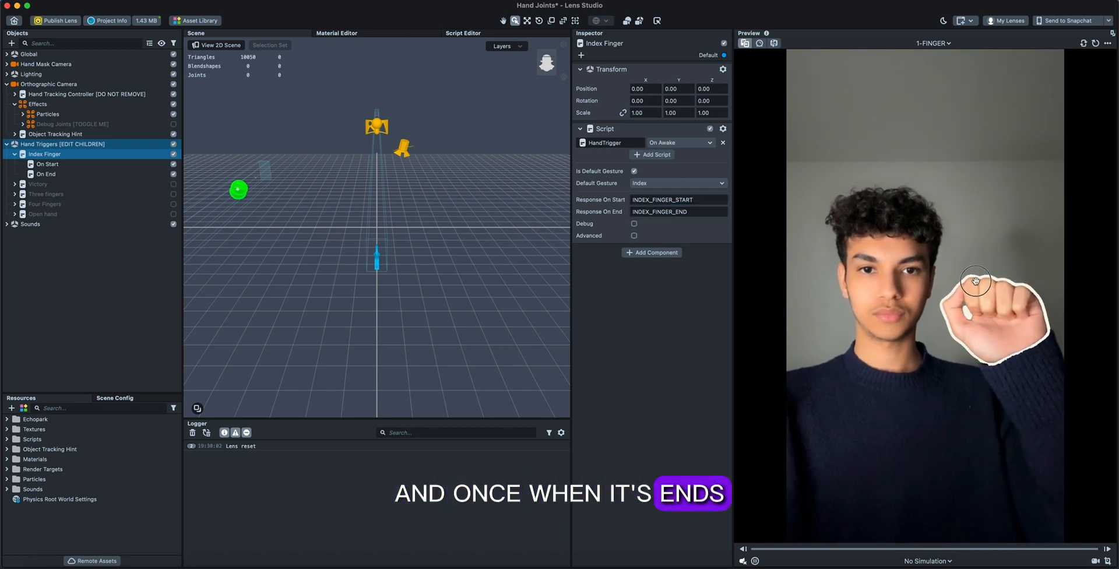
left_click(688, 199)
left_click(716, 209)
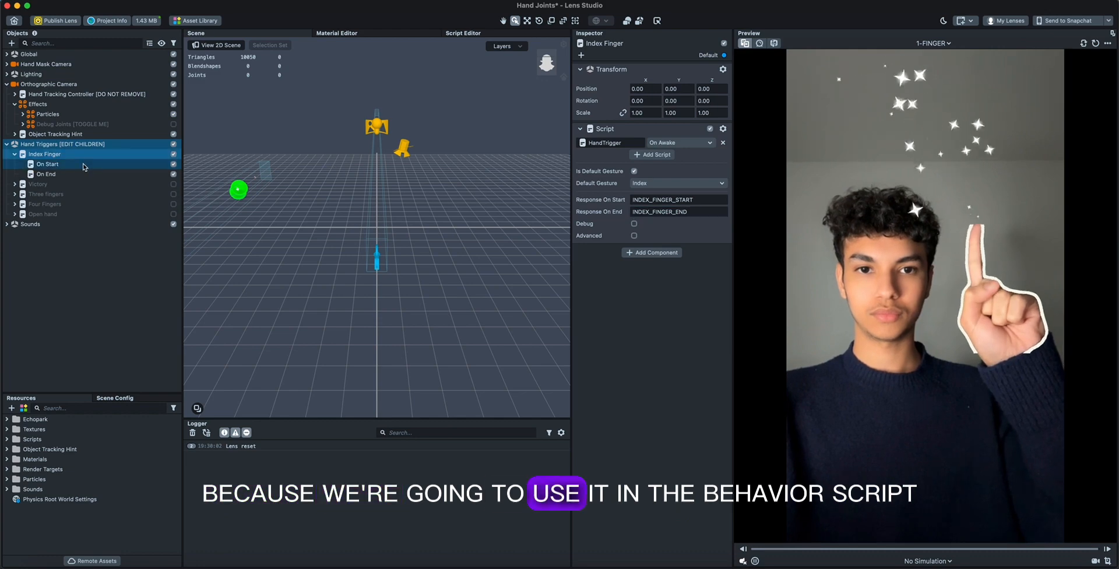
Examine the Behavior scripts on the Index Finger trigger's On Start and On End objects
left_click(64, 165)
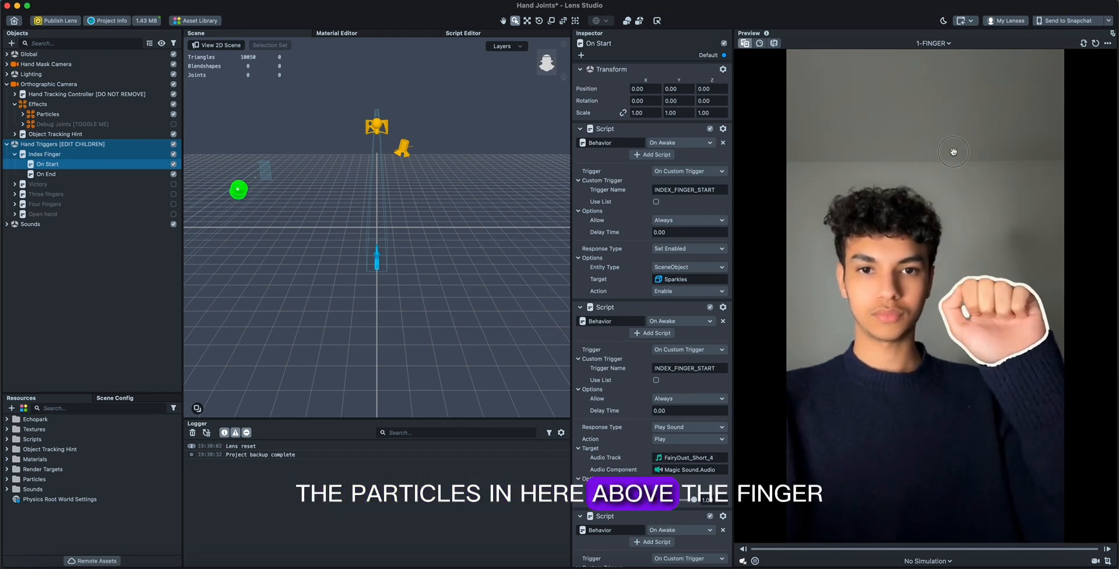
scroll(668, 319, "down", 5)
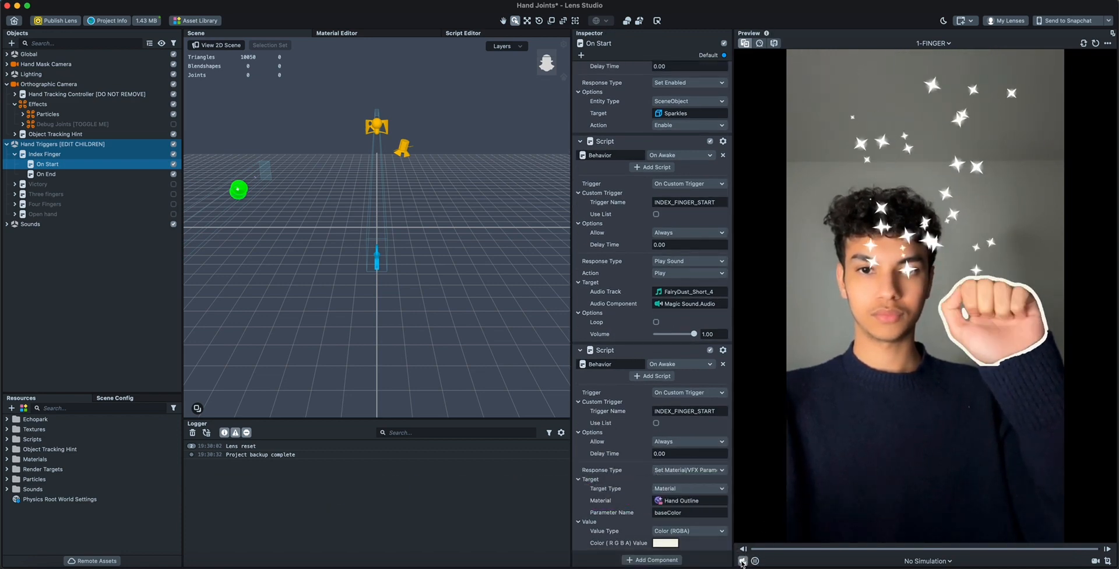
left_click(88, 176)
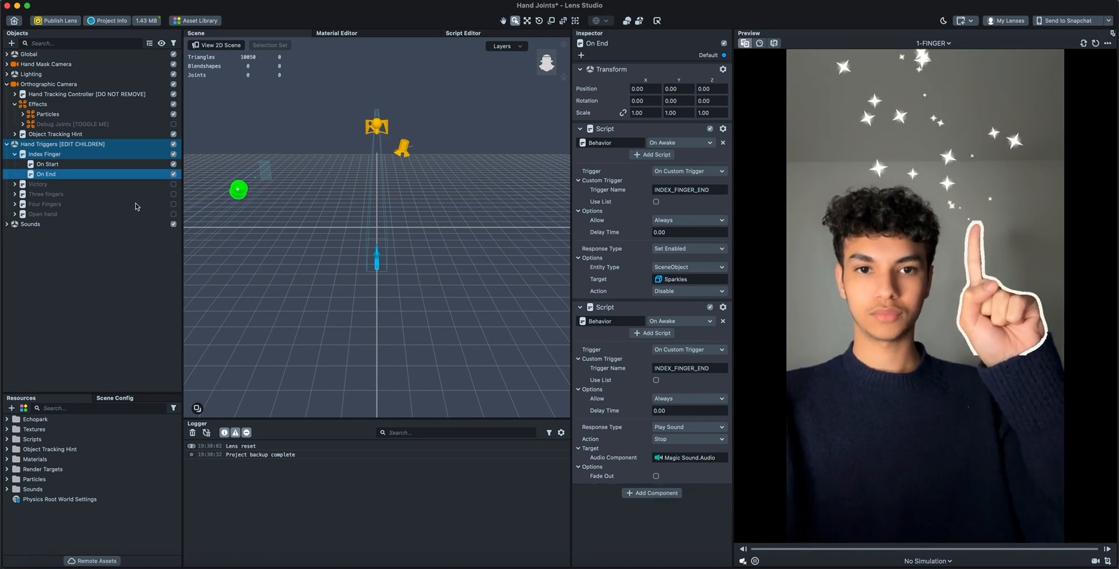
key("Up")
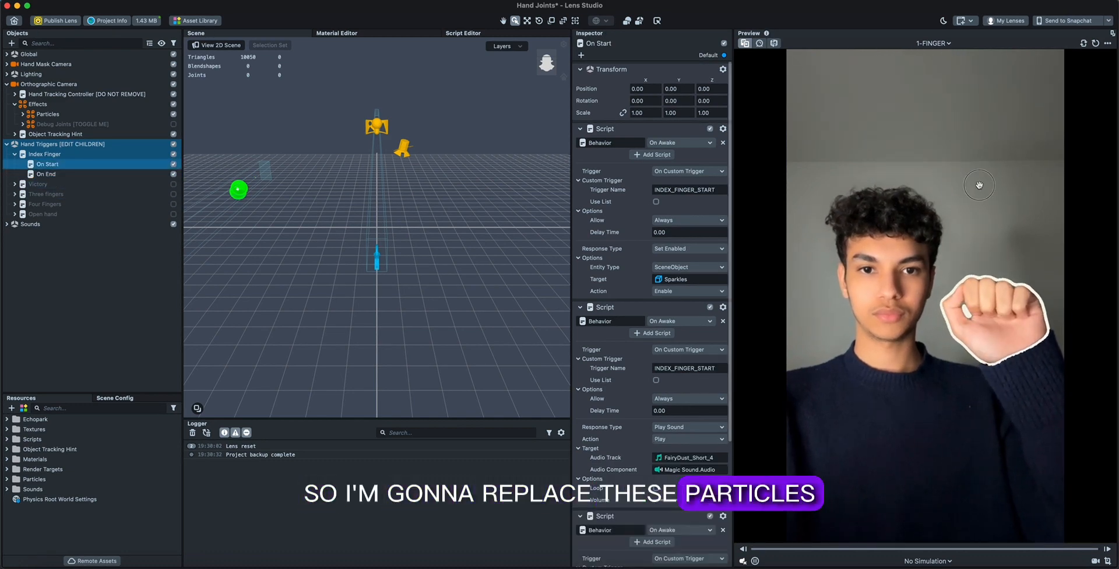
Enable the Debug Joints group under Effects and turn off every joint in it except index 0
double_click(19, 125)
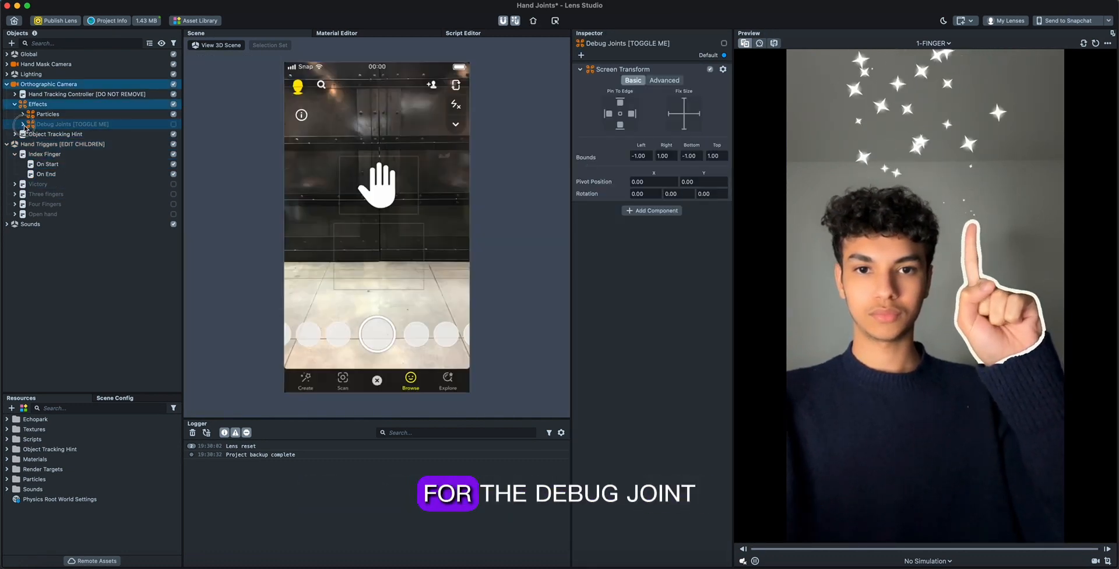
left_click(174, 124)
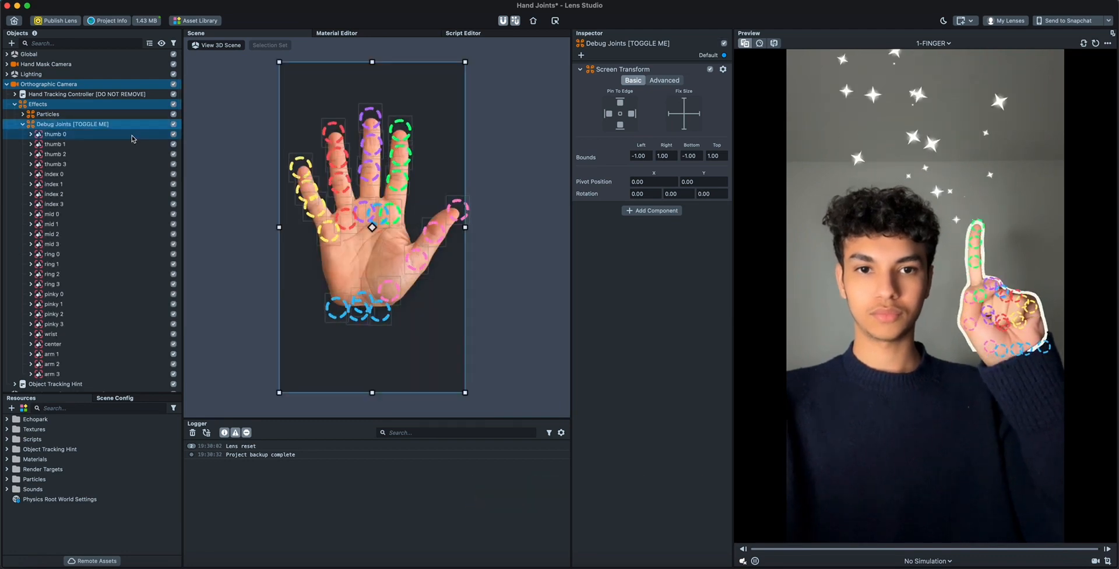
scroll(94, 314, "down", 3)
left_click(88, 287)
left_click(87, 54, "shift")
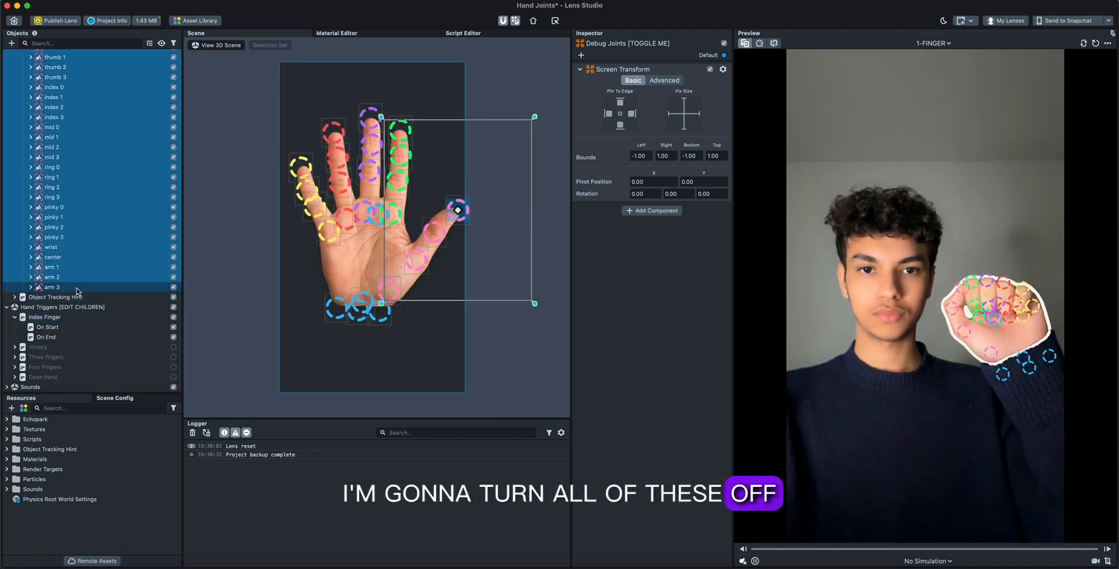
left_click(173, 58)
left_click(136, 147)
left_click(173, 144)
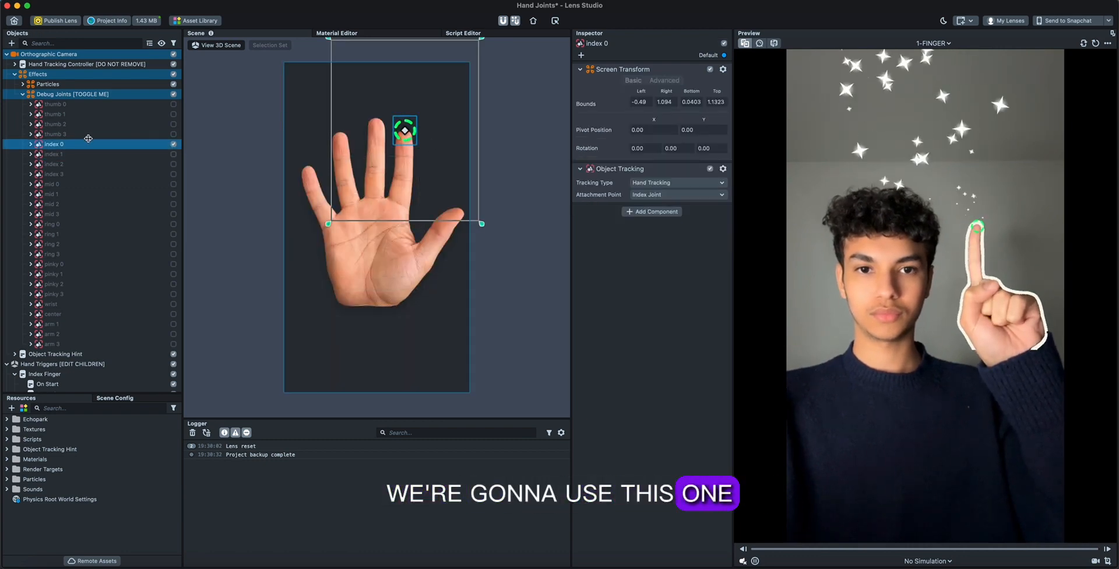
Expand the index 0 object and select its index 0 joint image
left_click(30, 144)
left_click(105, 154)
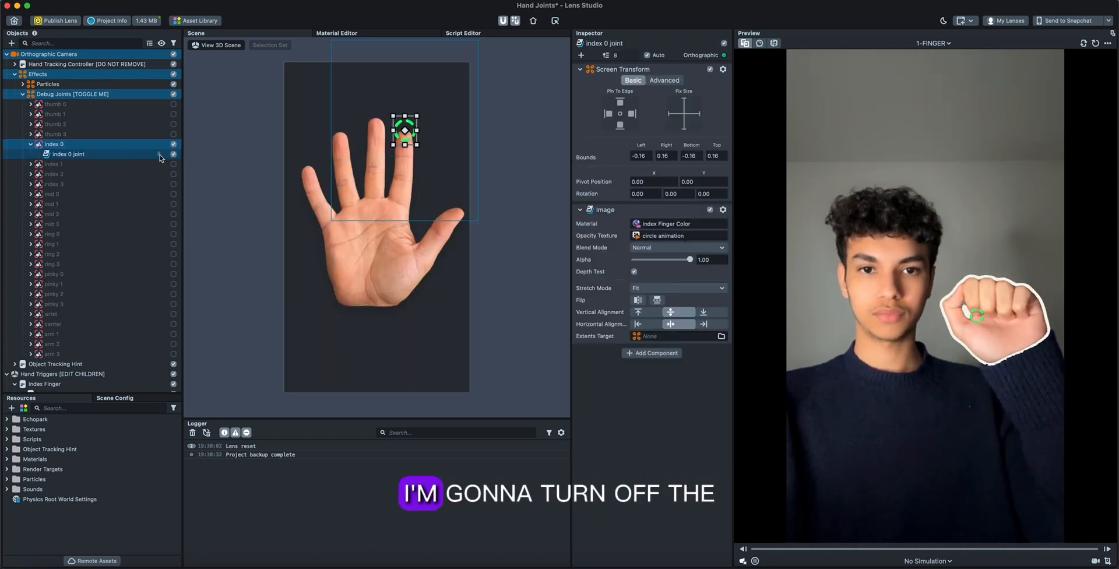
scroll(117, 233, "down", 3)
left_click(62, 320)
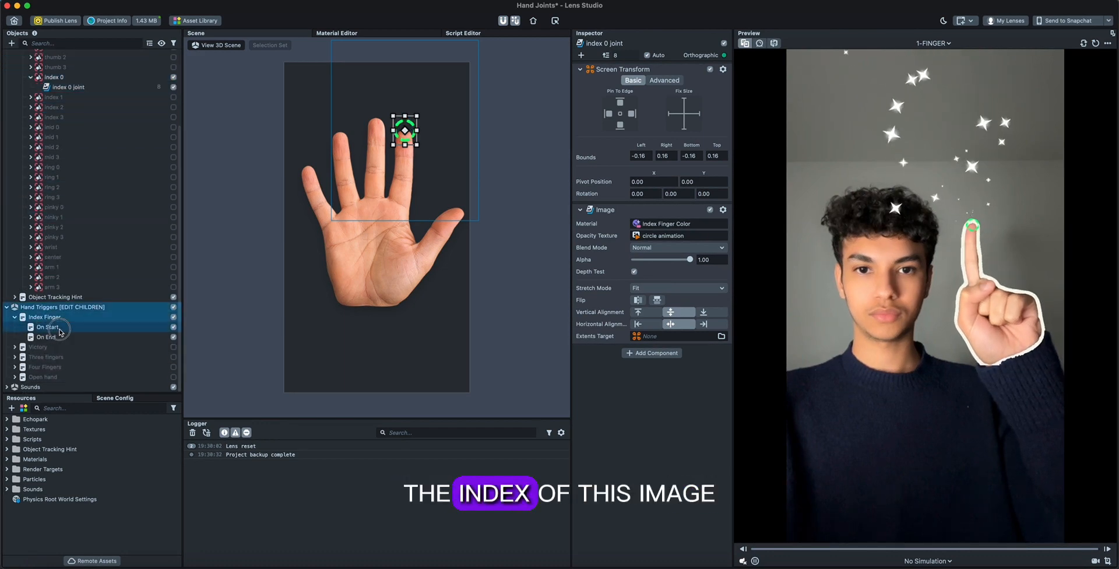
scroll(104, 172, "up", 4)
left_click(105, 172)
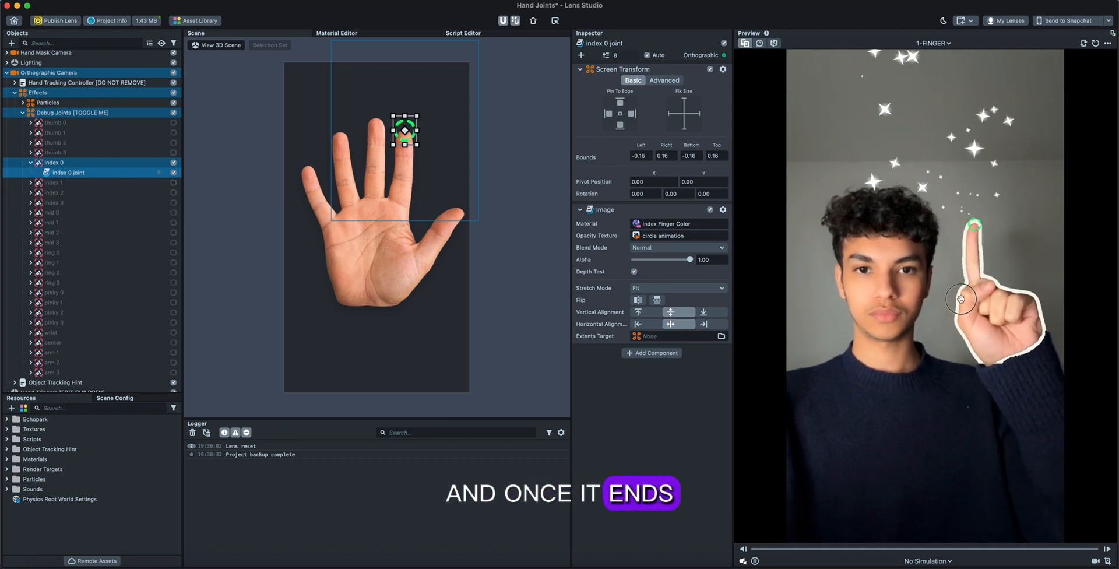
Set the target of the first Behavior script on the Index Finger's On Start object to index 0 joint
scroll(42, 318, "down", 5)
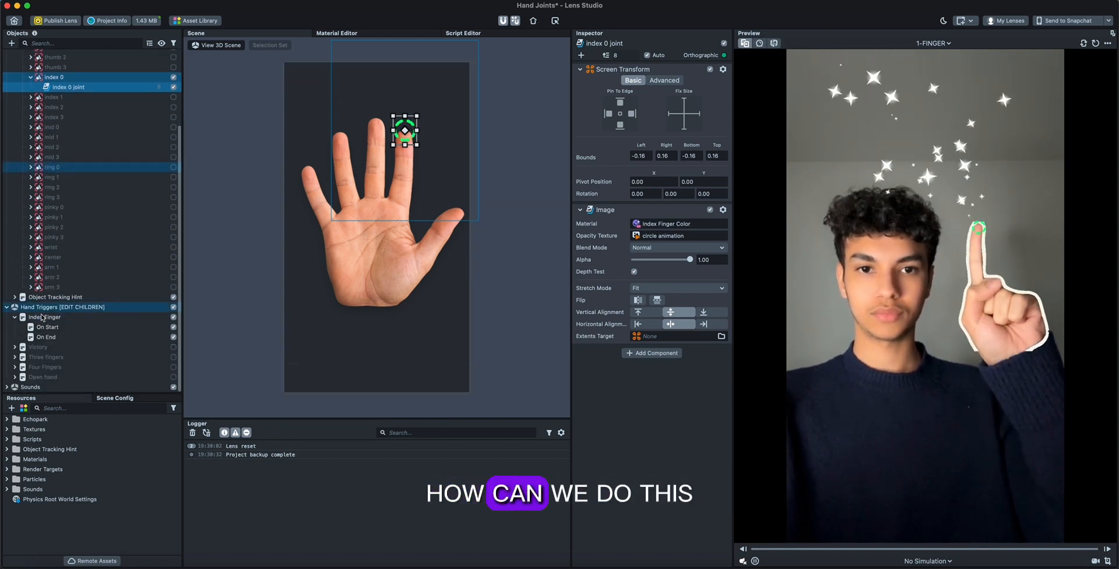
left_click(42, 318)
left_click(47, 327)
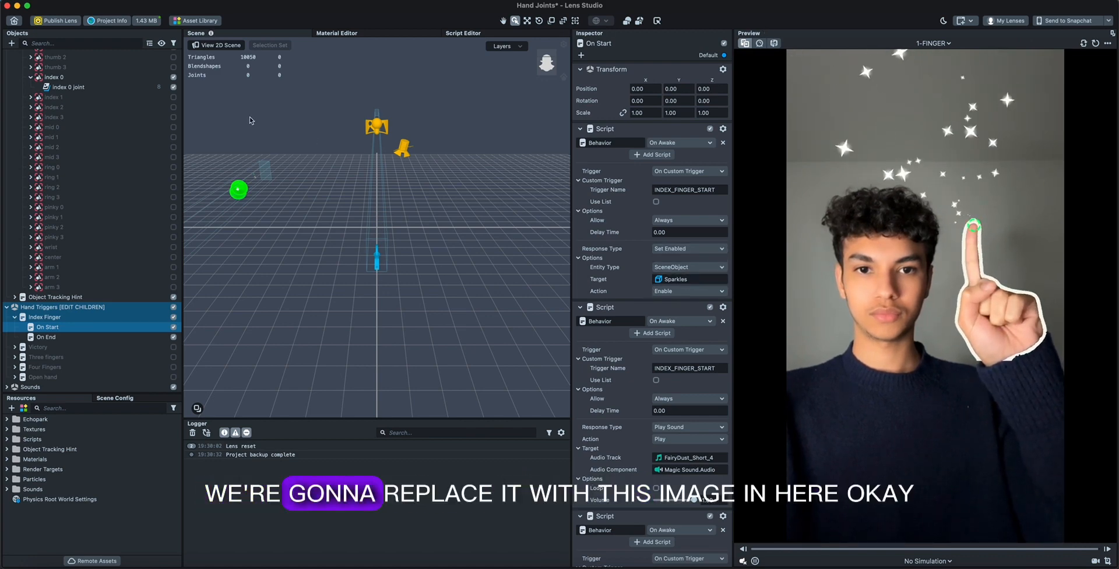
left_click_drag(68, 87, 692, 282)
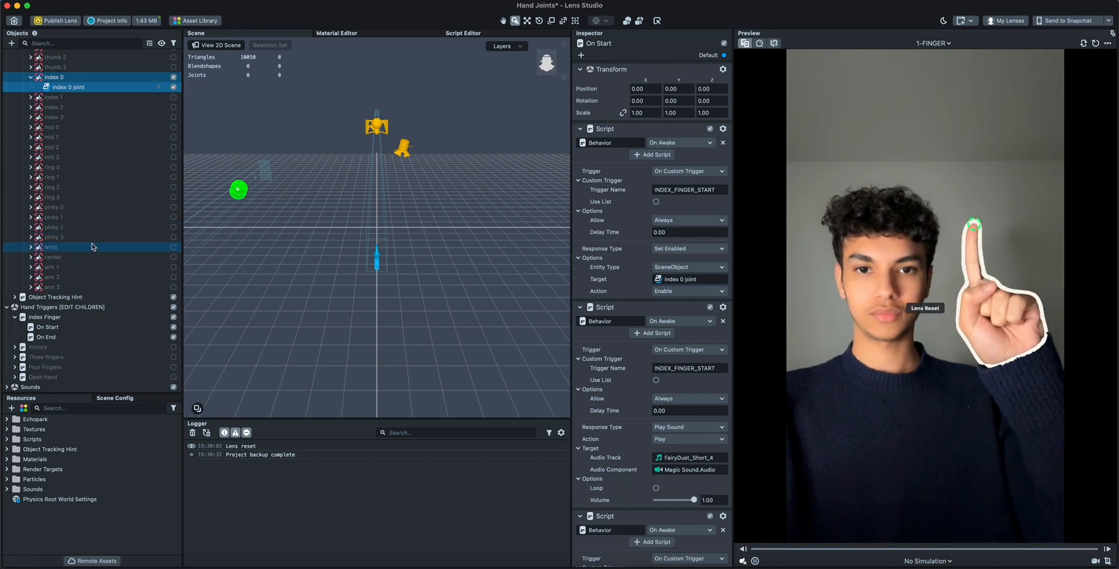
Set the Set Enabled target on the Index Finger's On End object to index 0 joint, and disable the index 0 joint image
left_click(87, 337)
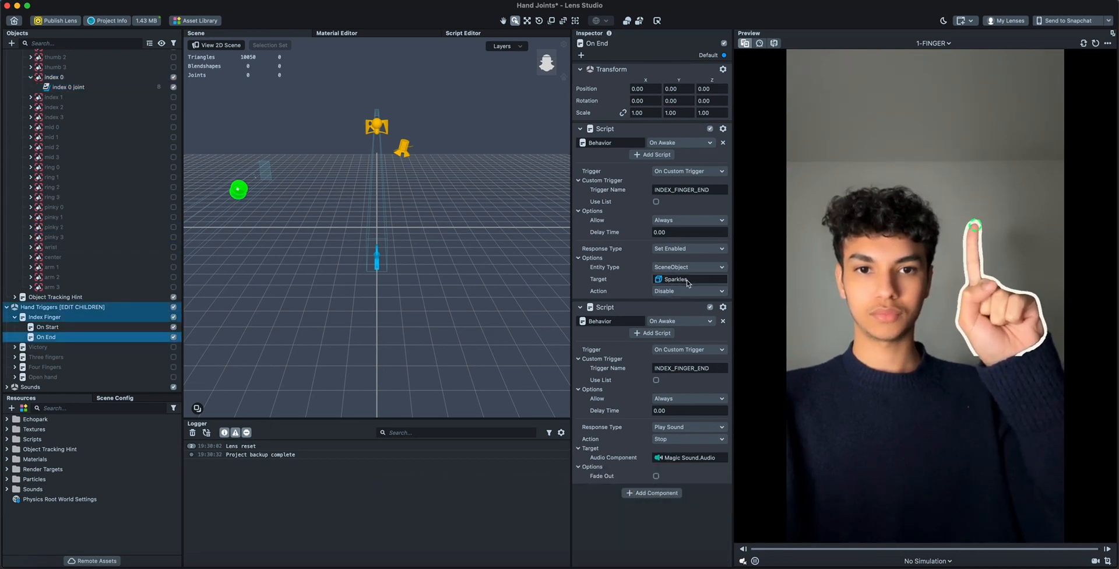
left_click_drag(68, 87, 688, 280)
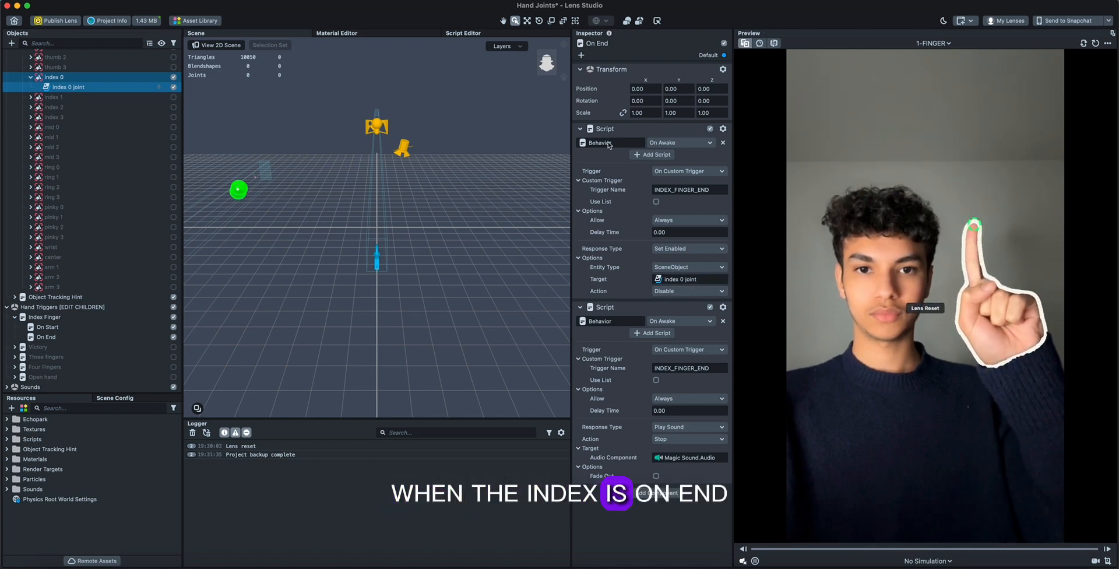
left_click(174, 87)
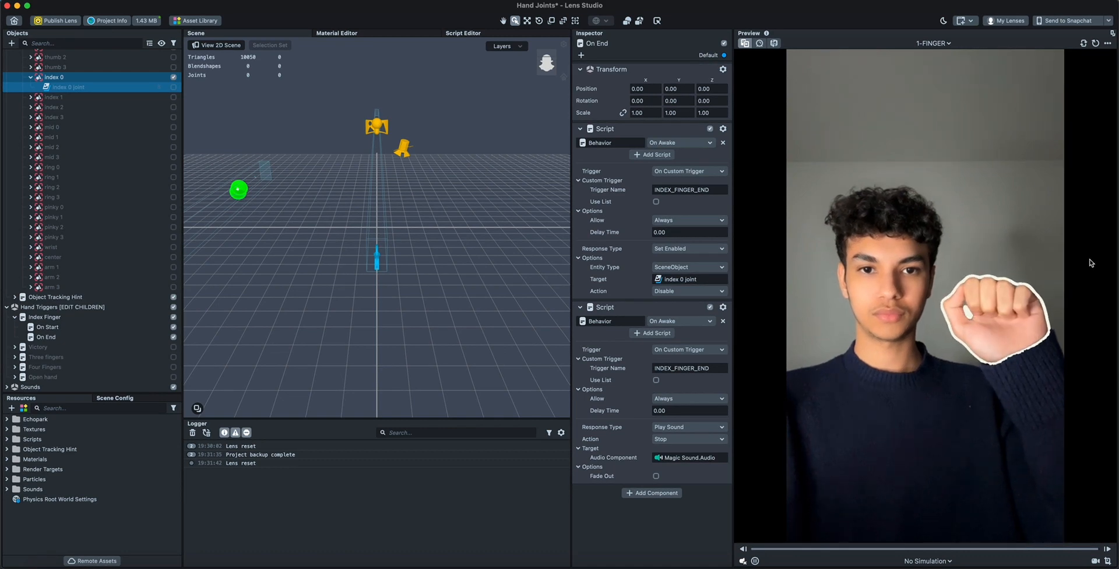
Disable the index 0 object under Debug Joints and the Index Finger object under Hand Triggers
scroll(138, 105, "up", 4)
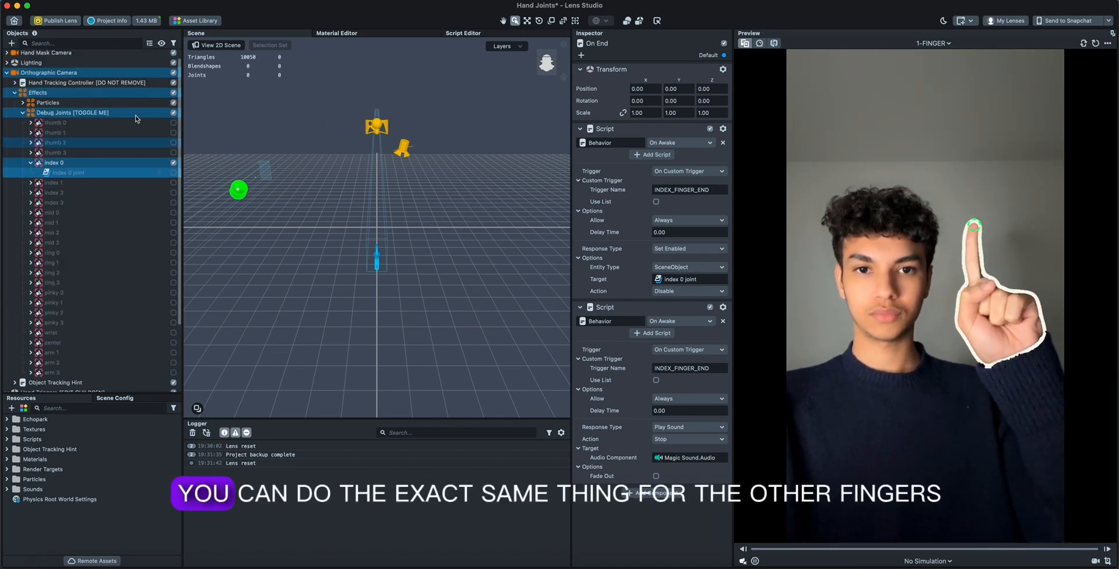
left_click(158, 163)
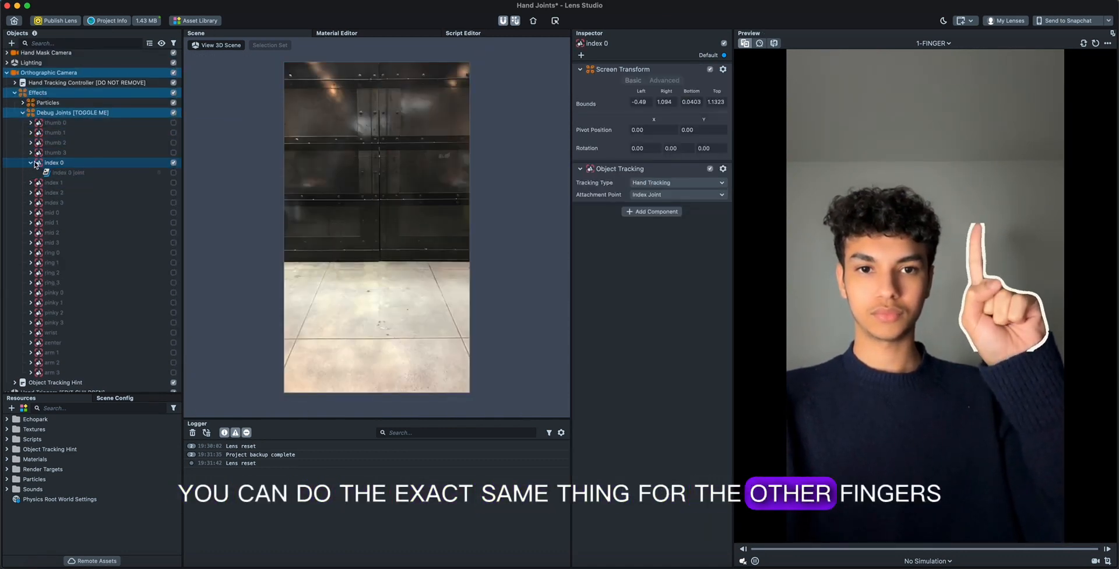
scroll(69, 308, "down", 3)
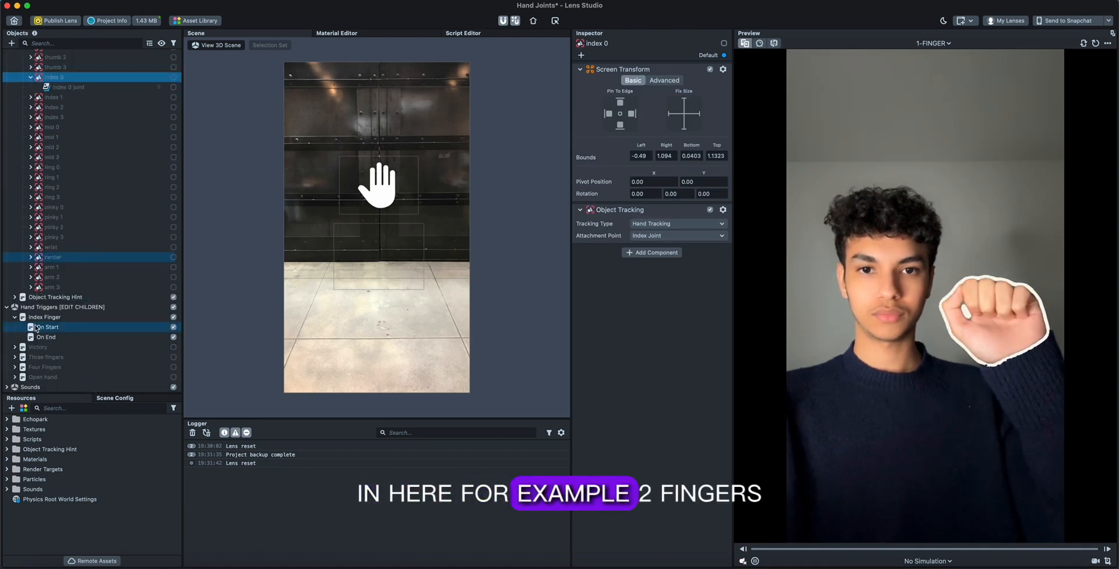
left_click(173, 317)
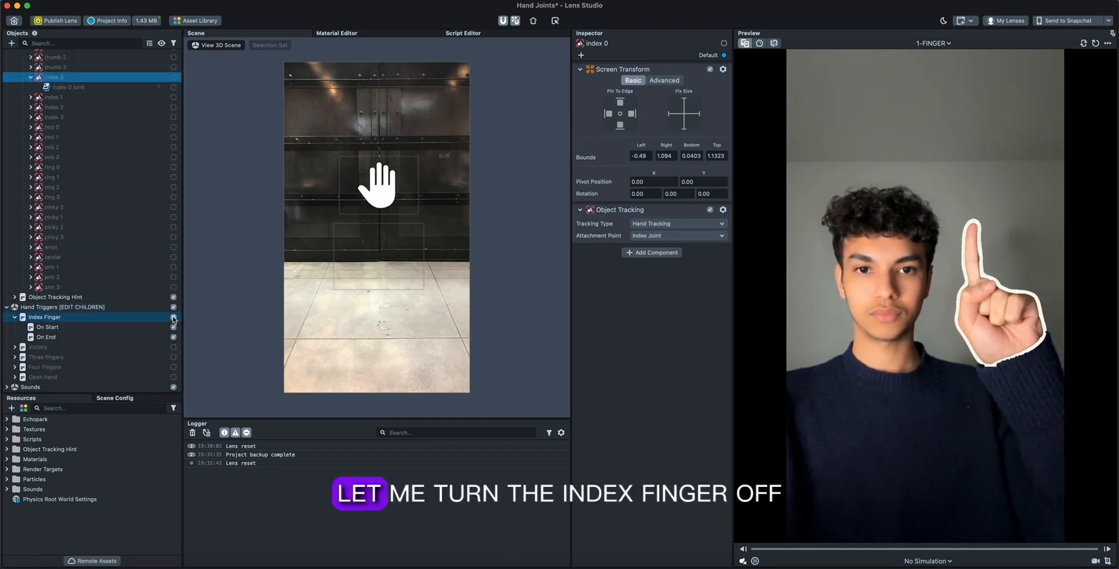
Enable the Victory hand trigger and preview it with the 2-FINGERS-AKA-VICTORY video while its On Start object is selected
left_click(108, 347)
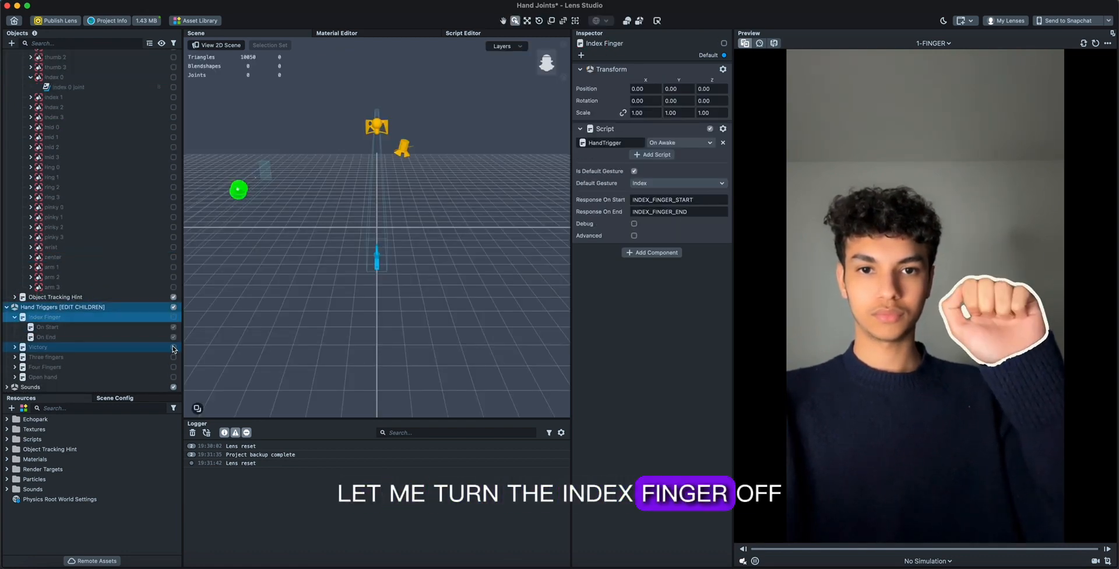
left_click(14, 347)
left_click(65, 337)
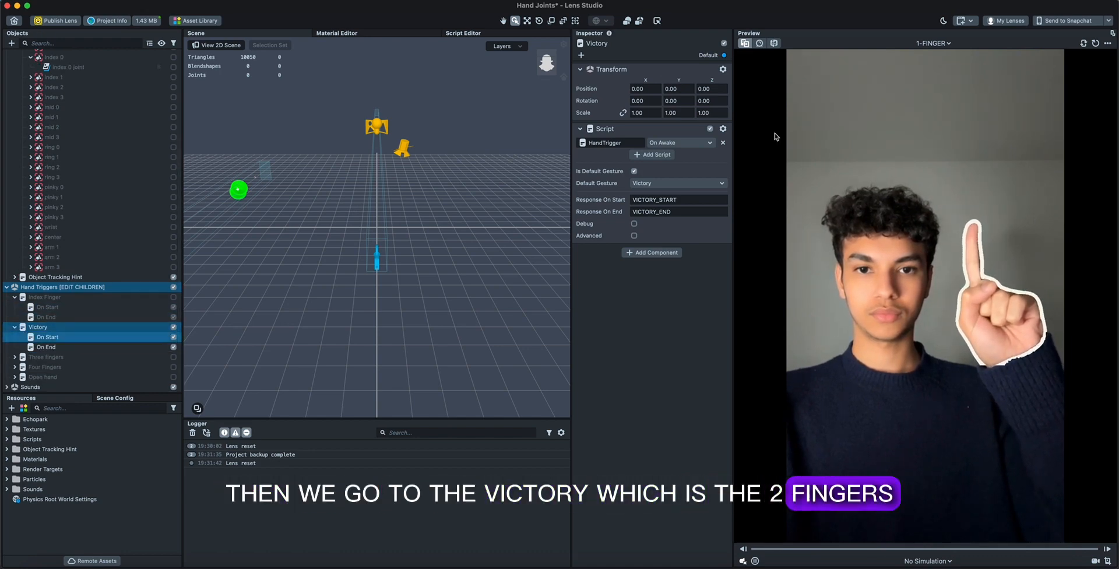
left_click(953, 46)
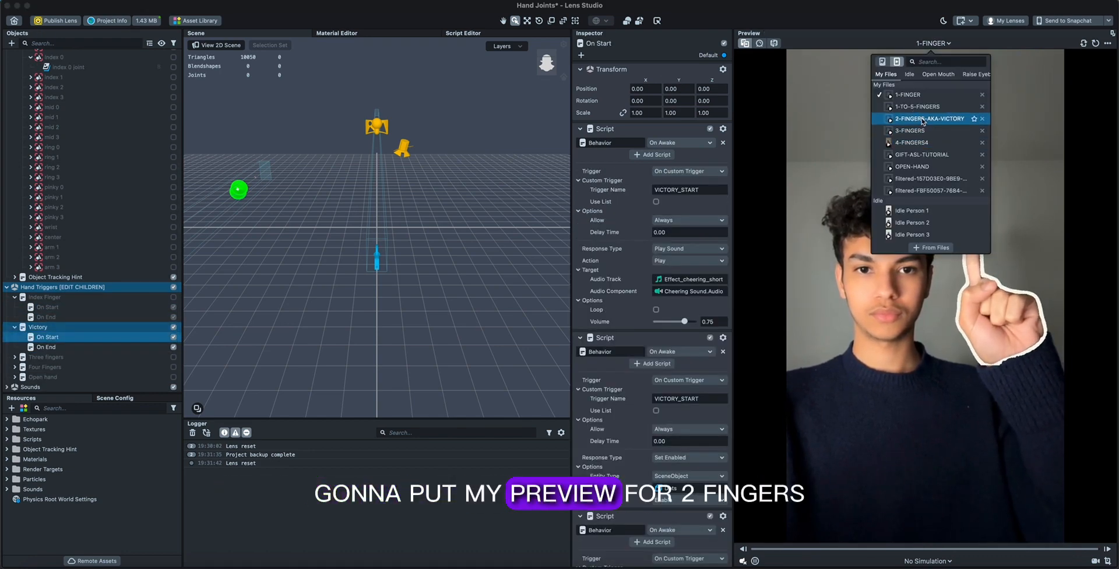
left_click(842, 126)
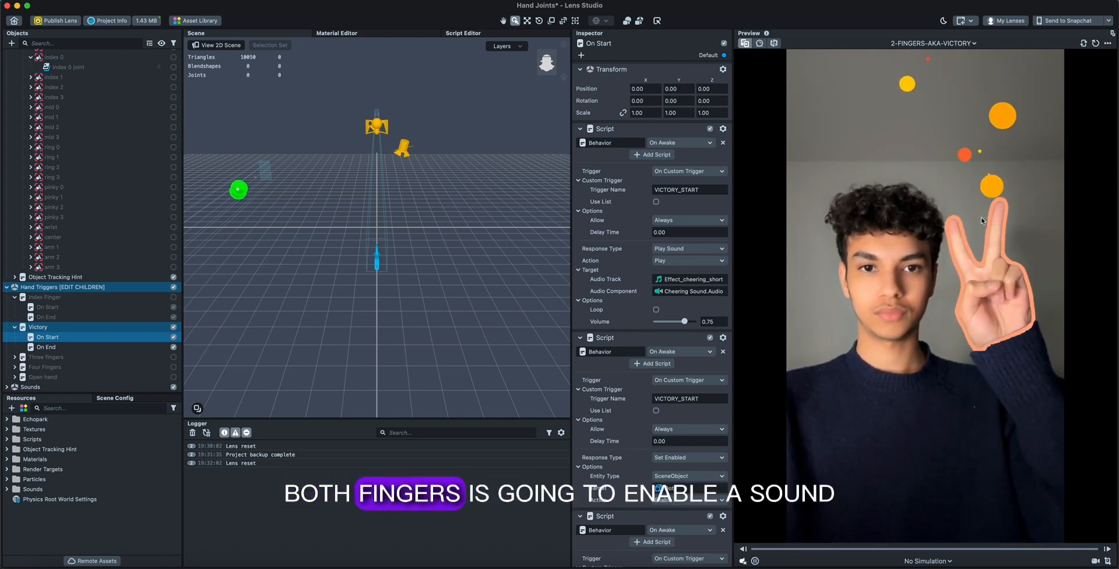
Examine the trigger name and response type in Victory's On Start behaviors against the start and end responses of its HandTrigger script
left_click(678, 251)
left_click(678, 251)
left_click(700, 172)
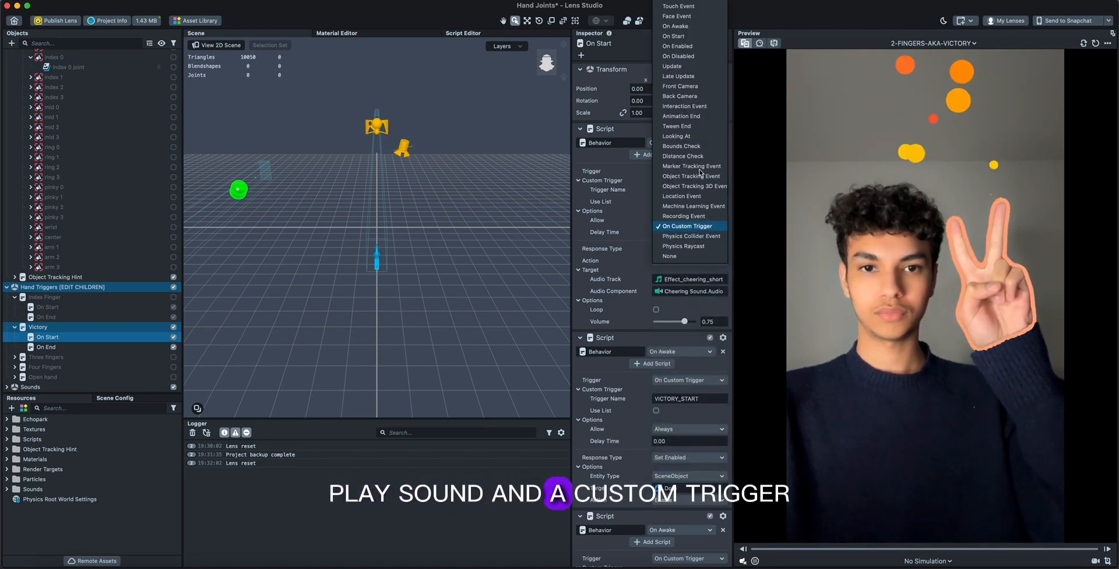
left_click(641, 190)
left_click(661, 190)
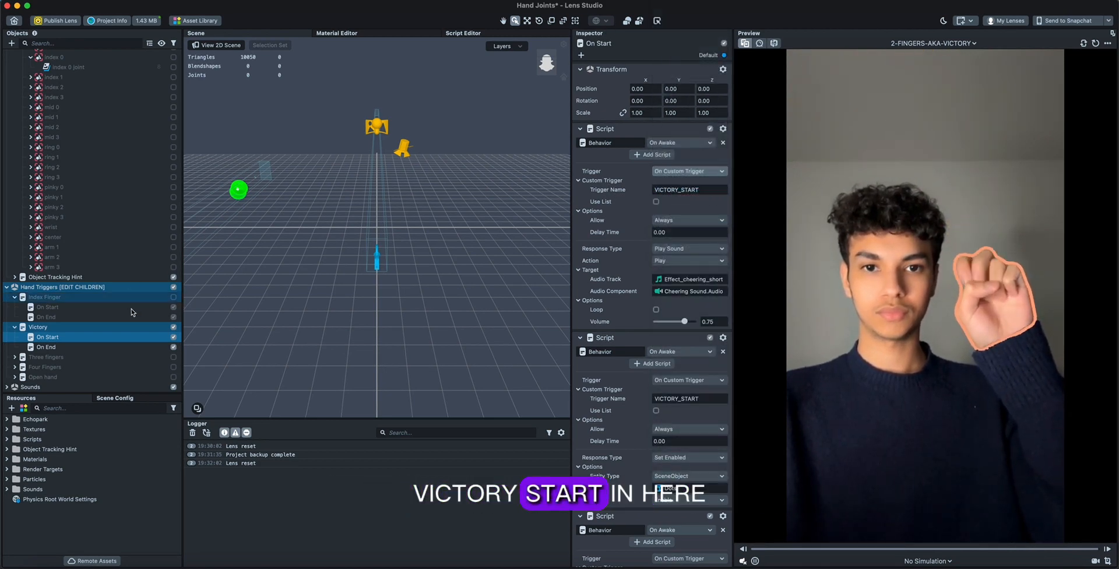
left_click(87, 327)
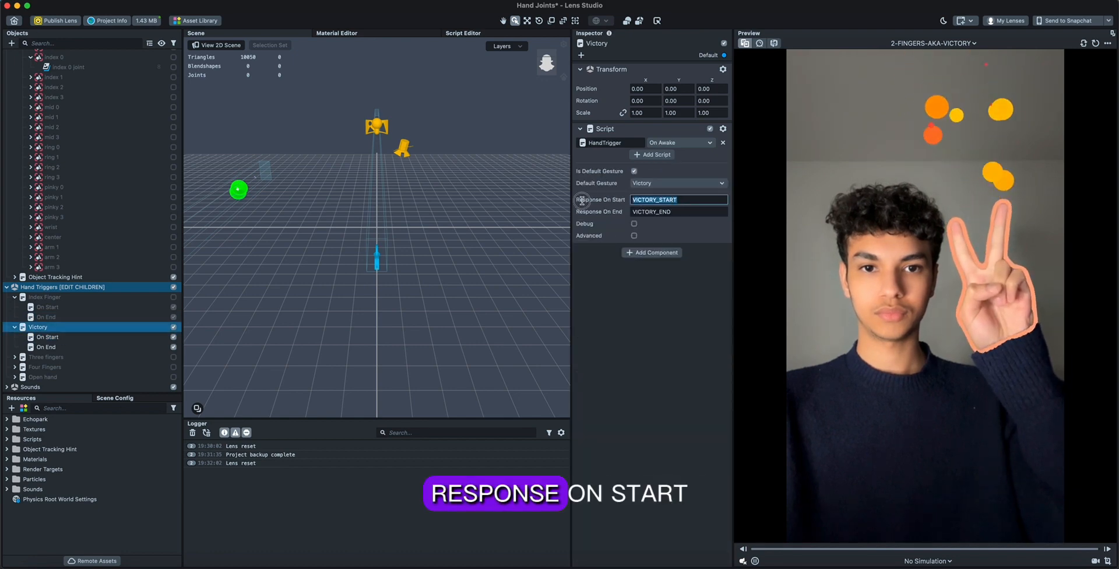
left_click(708, 212)
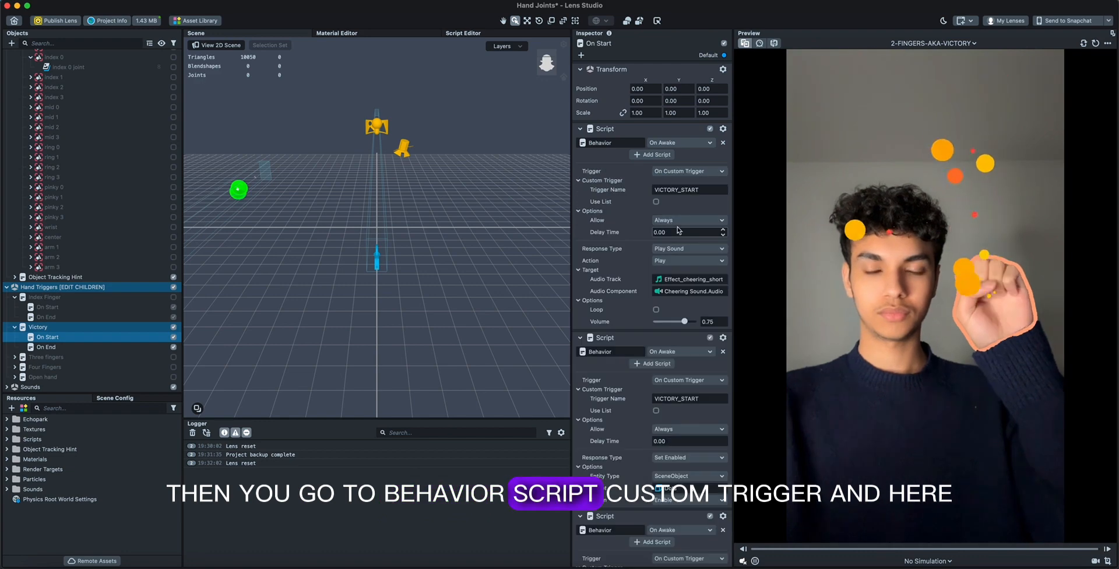
double_click(691, 190)
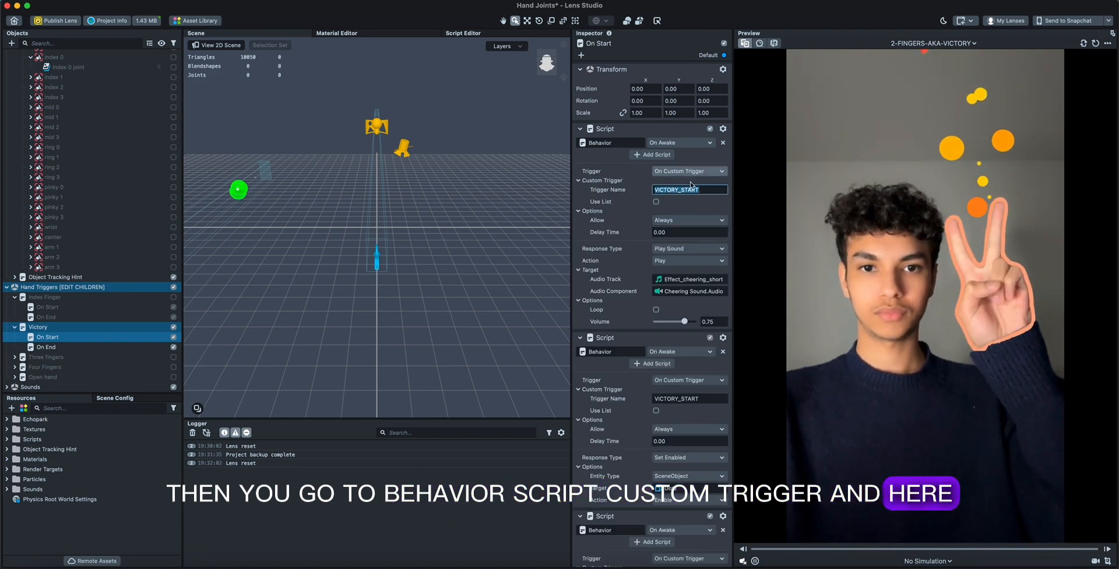
scroll(676, 249, "down", 5)
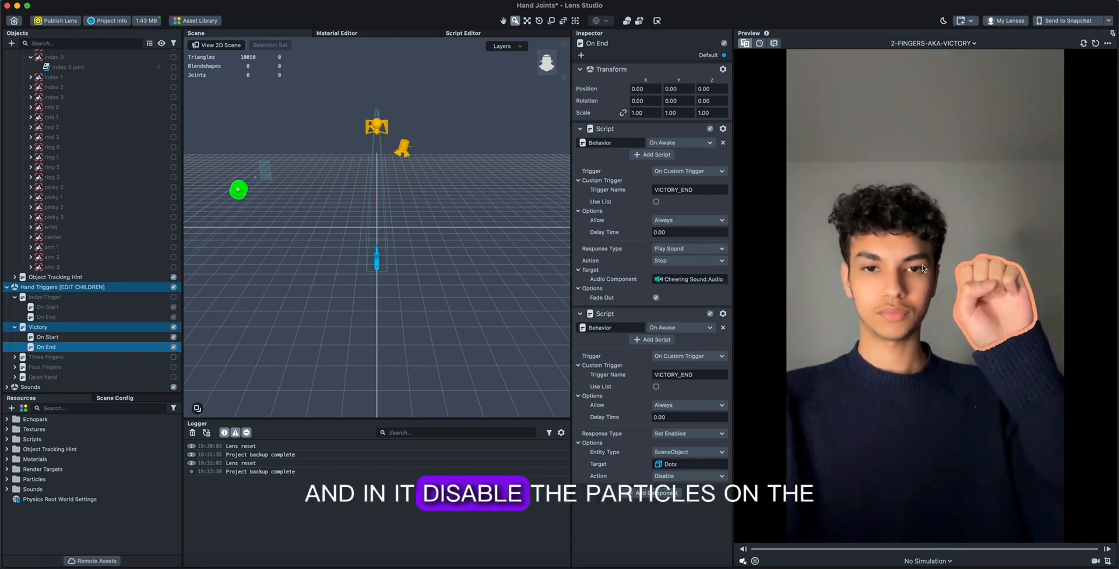
Replace Victory with Three fingers as the active hand trigger, using the 3-FINGERS video for the preview
left_click(933, 43)
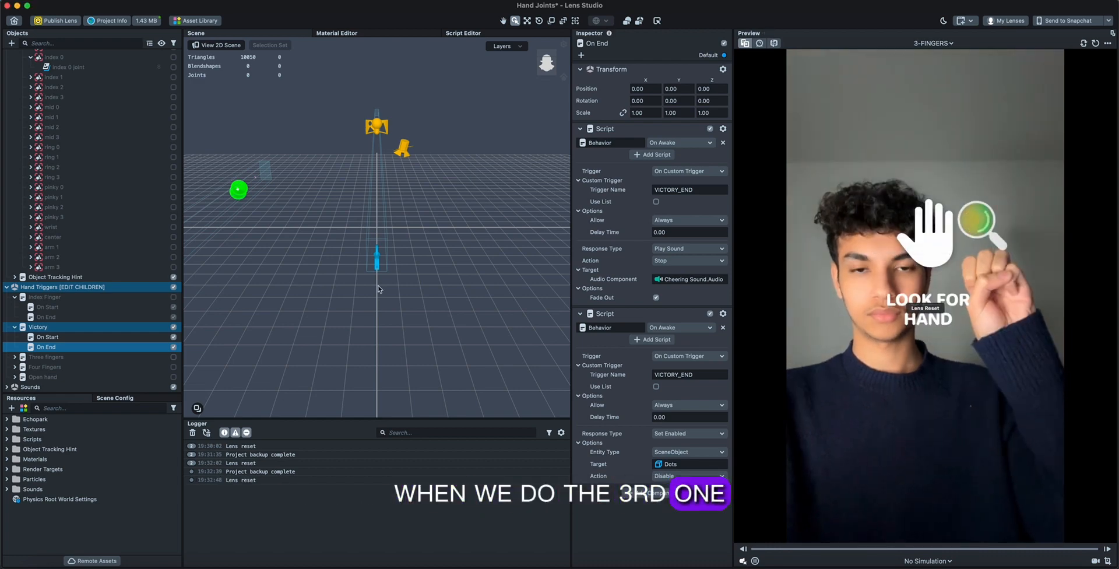
left_click(173, 328)
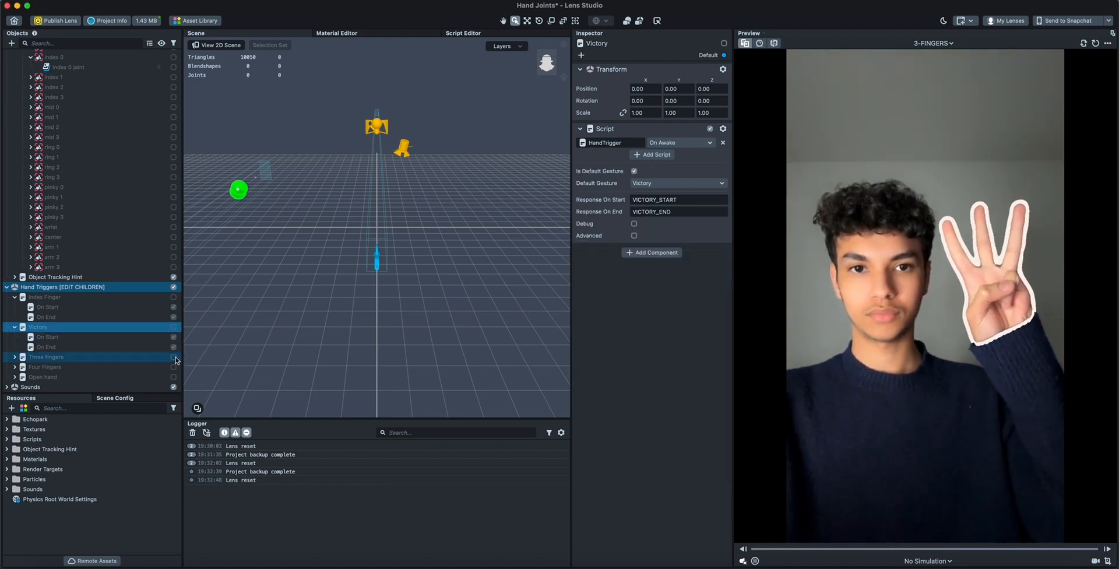
left_click(174, 357)
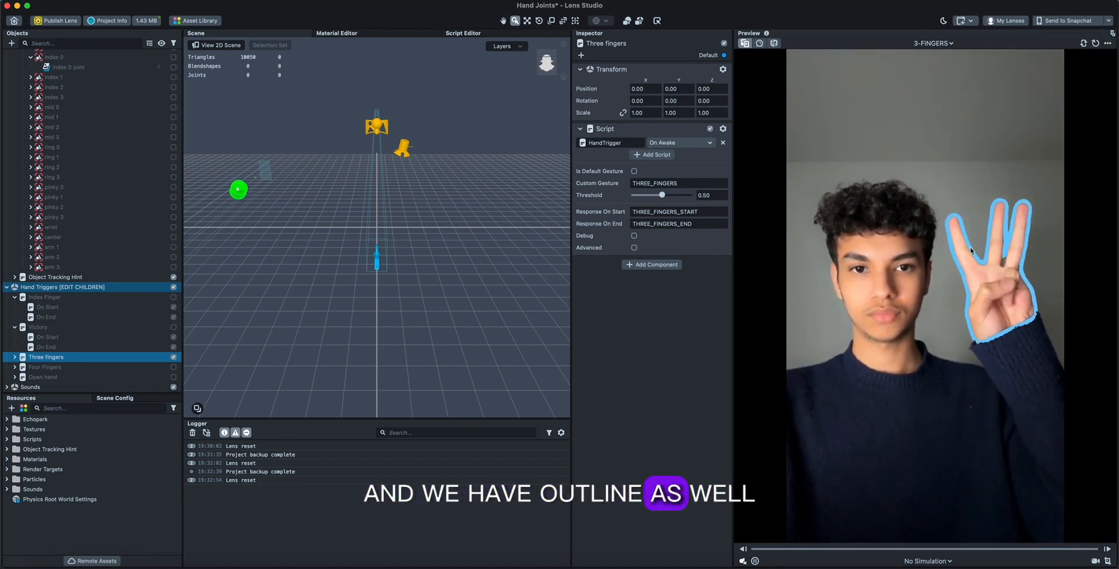
left_click(14, 357)
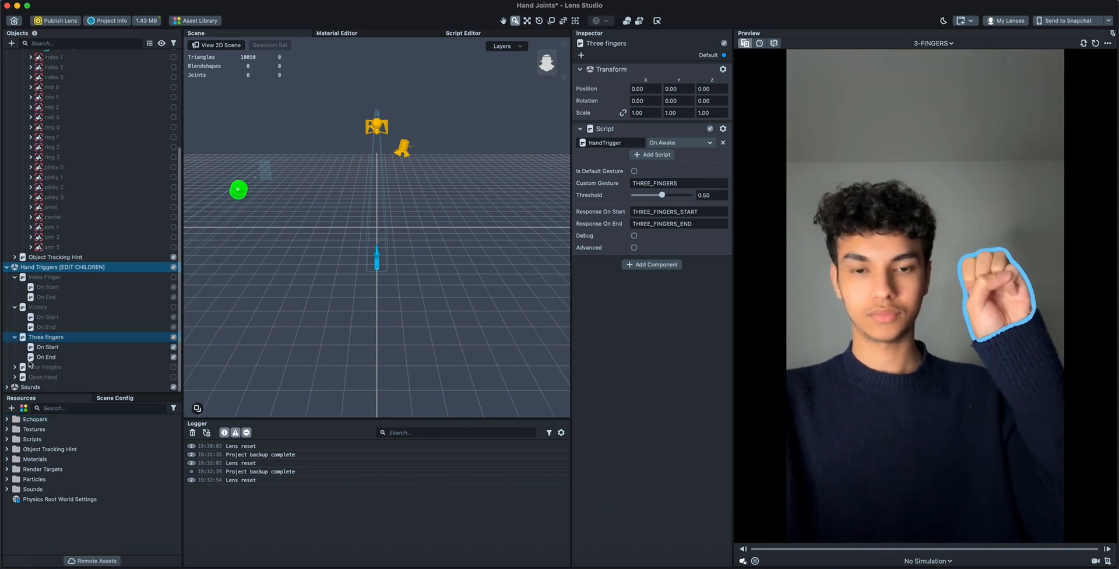
Replace Three fingers with Four Fingers as the active hand trigger and preview it with the 4-FINGERS4 video
left_click(173, 338)
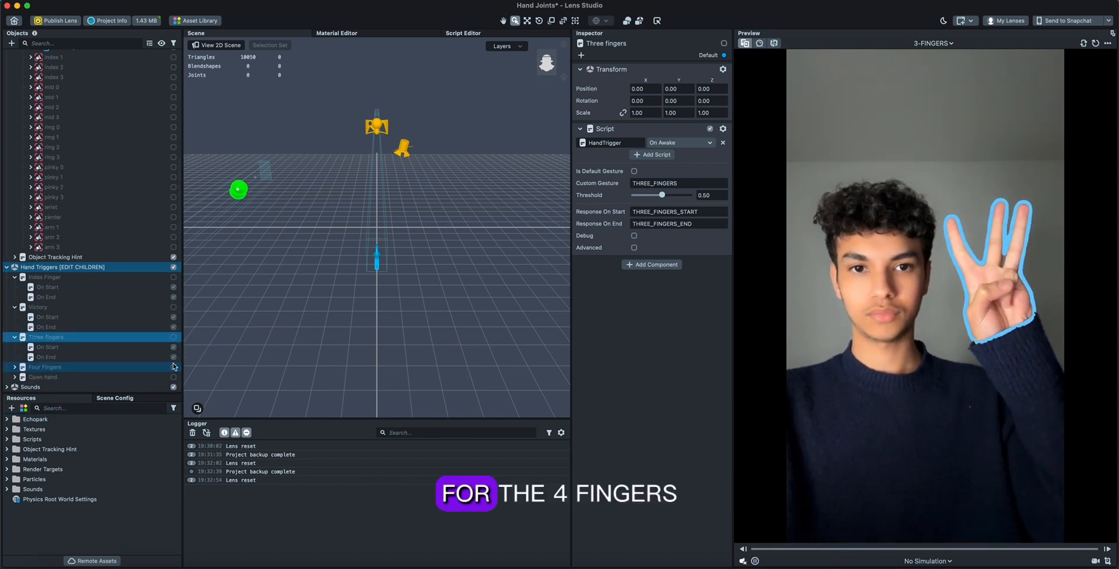
left_click(174, 367)
left_click(117, 370)
left_click(15, 368)
scroll(87, 347, "down", 2)
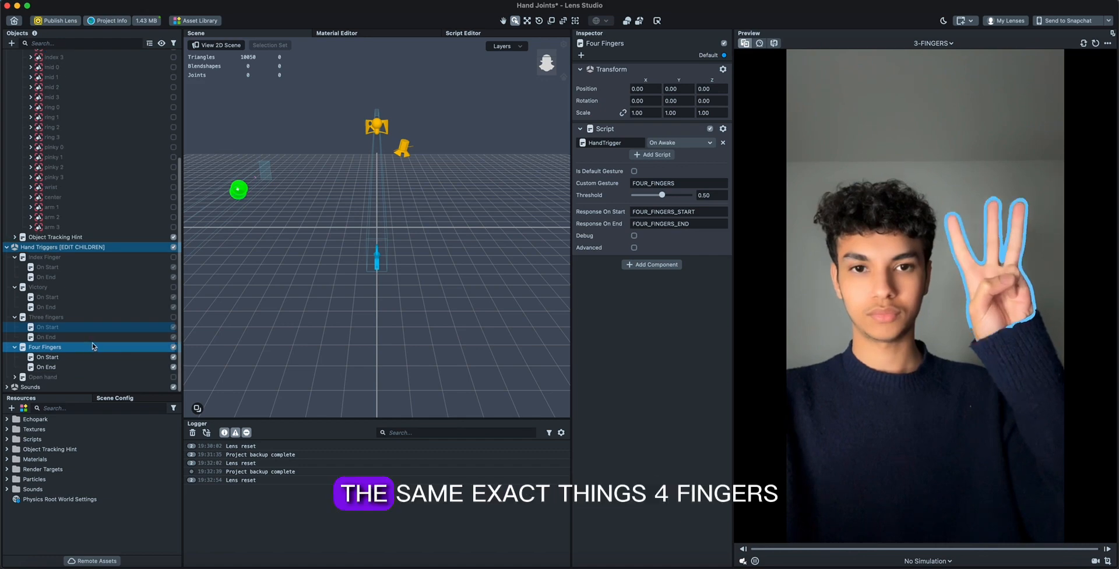
left_click(933, 43)
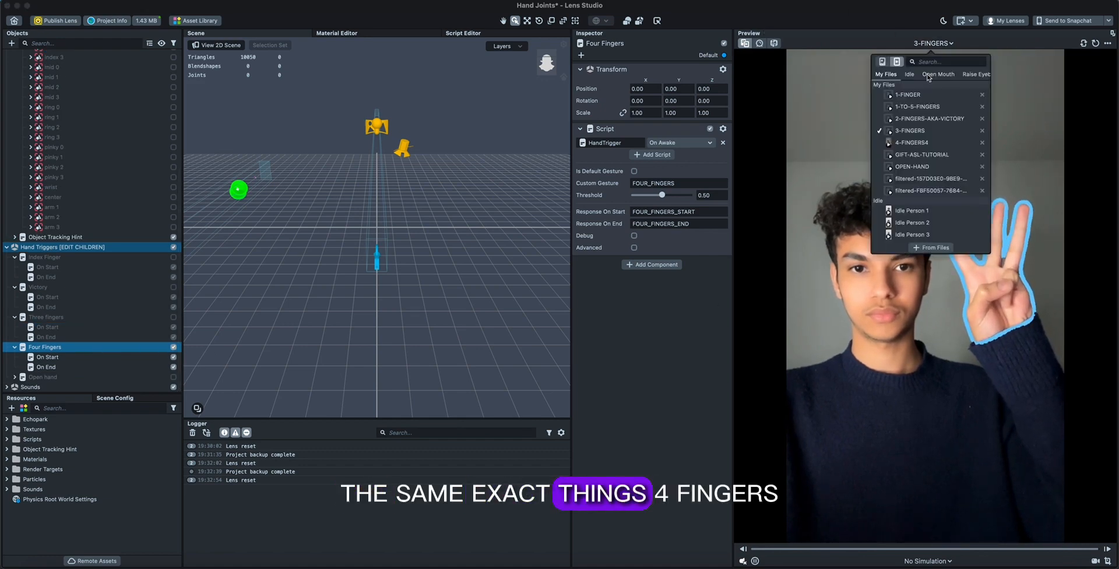
left_click(912, 142)
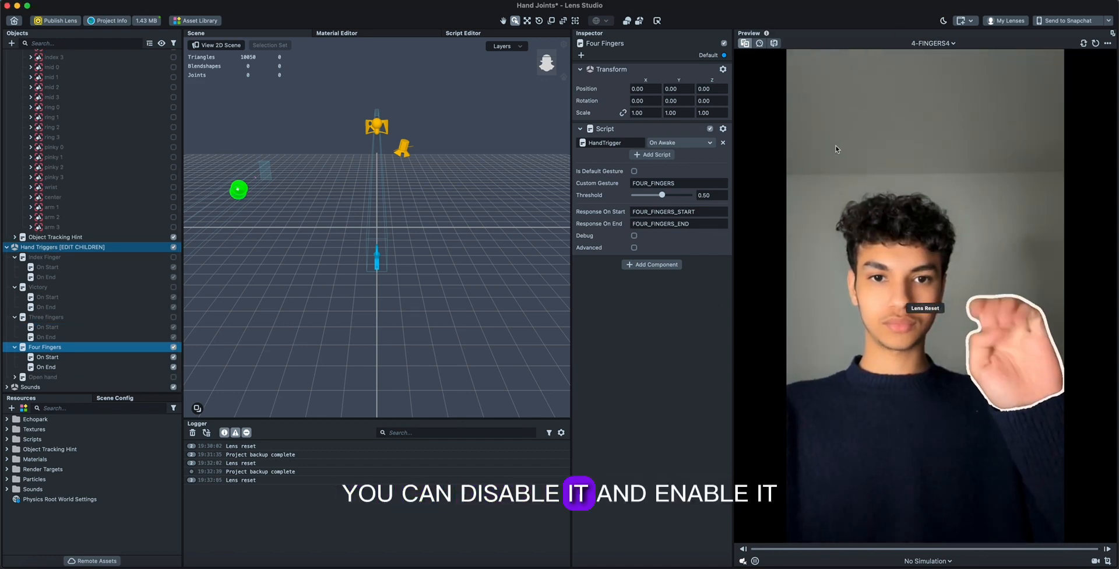
Set the Hand Outline color value in the Four Fingers On Start behavior to green
left_click(87, 357)
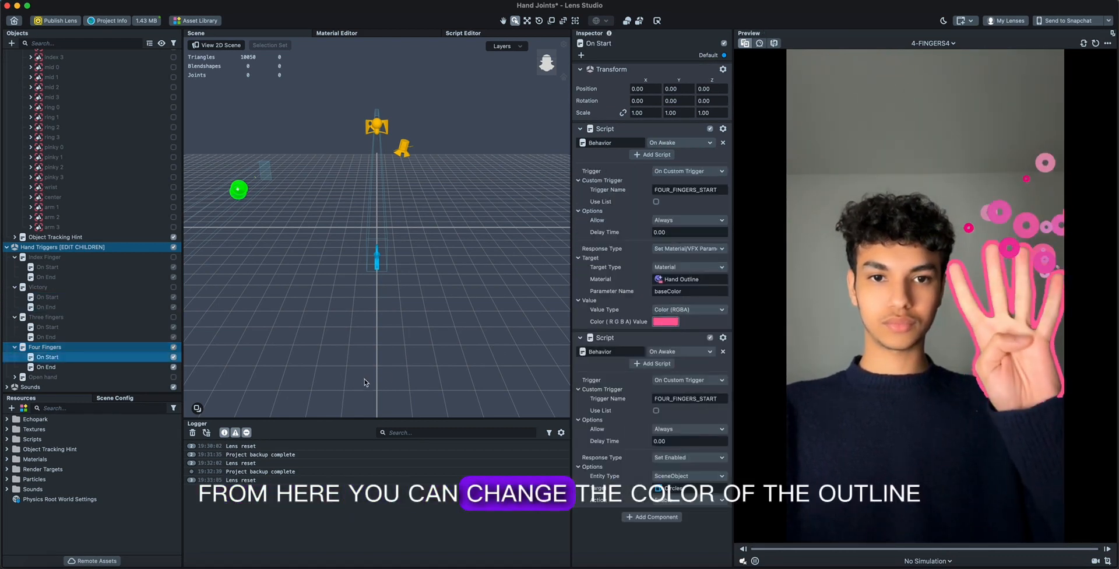
left_click_drag(68, 454, 28, 446)
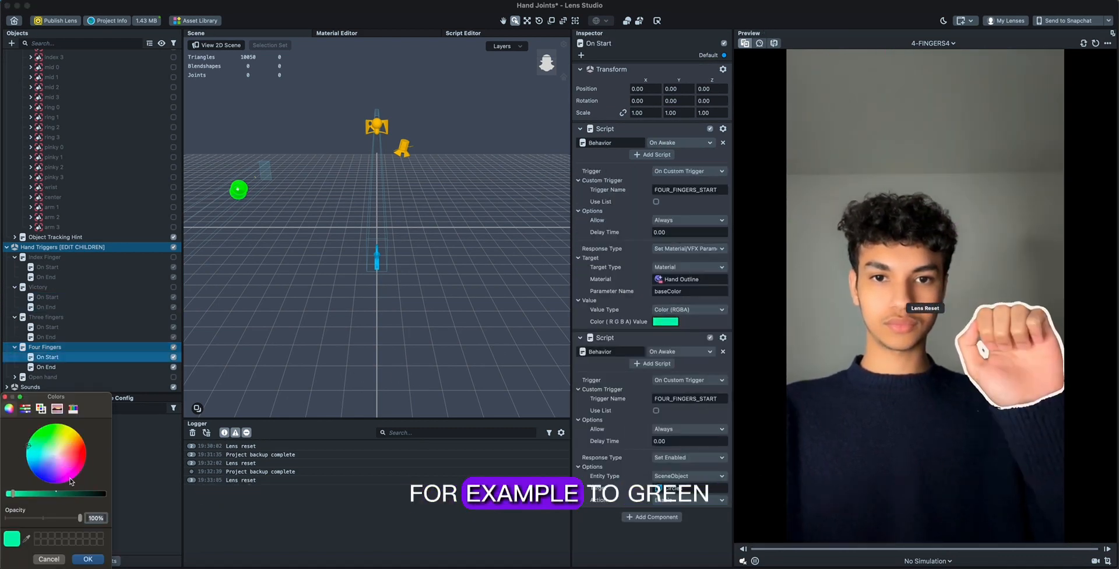
left_click(95, 561)
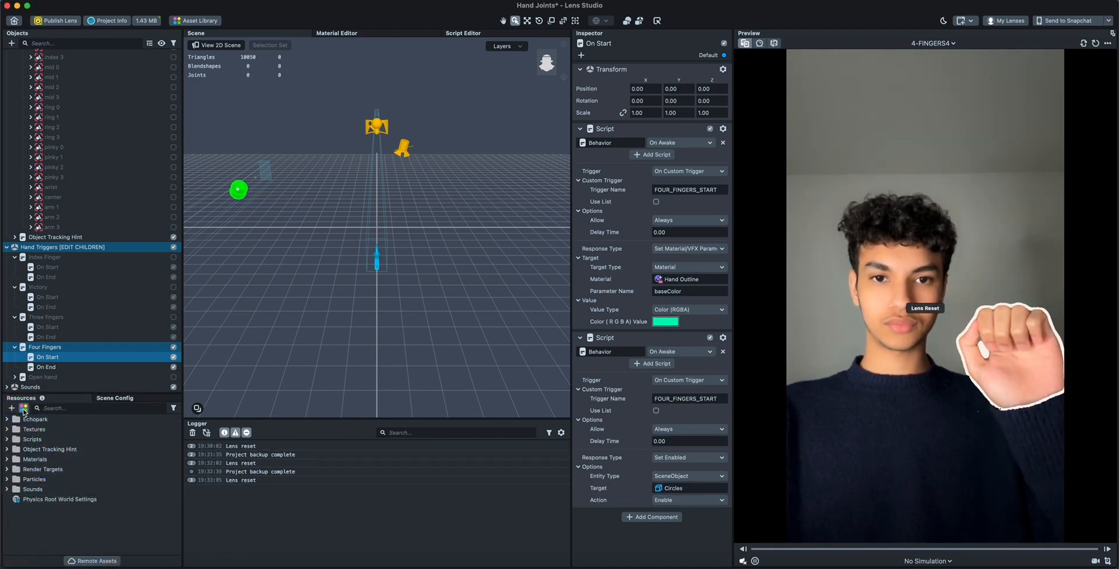
Enlarge the scene object list and collapse the Debug Joints group
left_click_drag(59, 393, 58, 454)
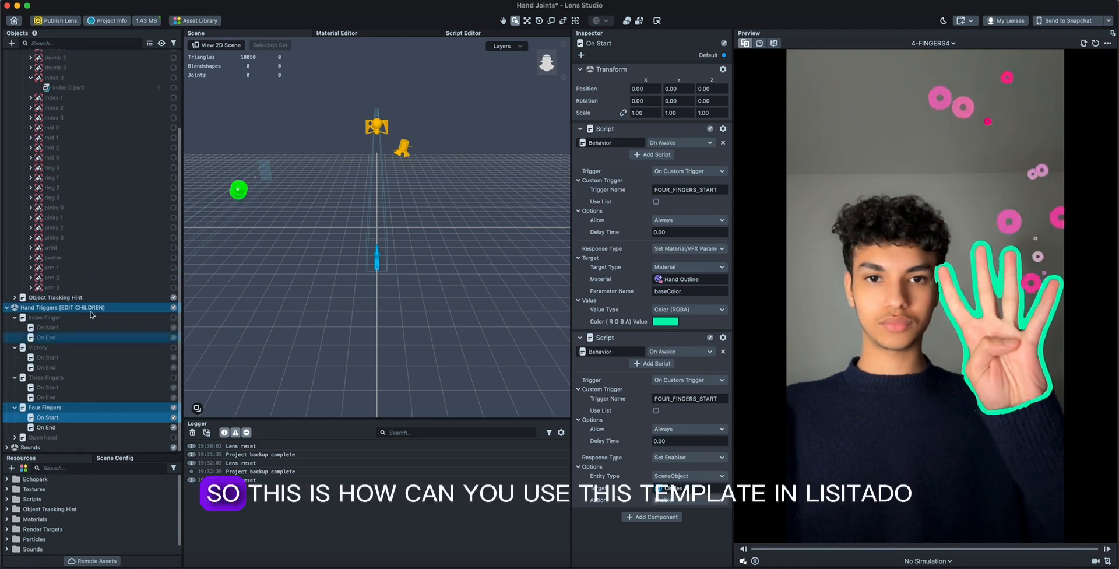
scroll(90, 312, "up", 5)
left_click(23, 124)
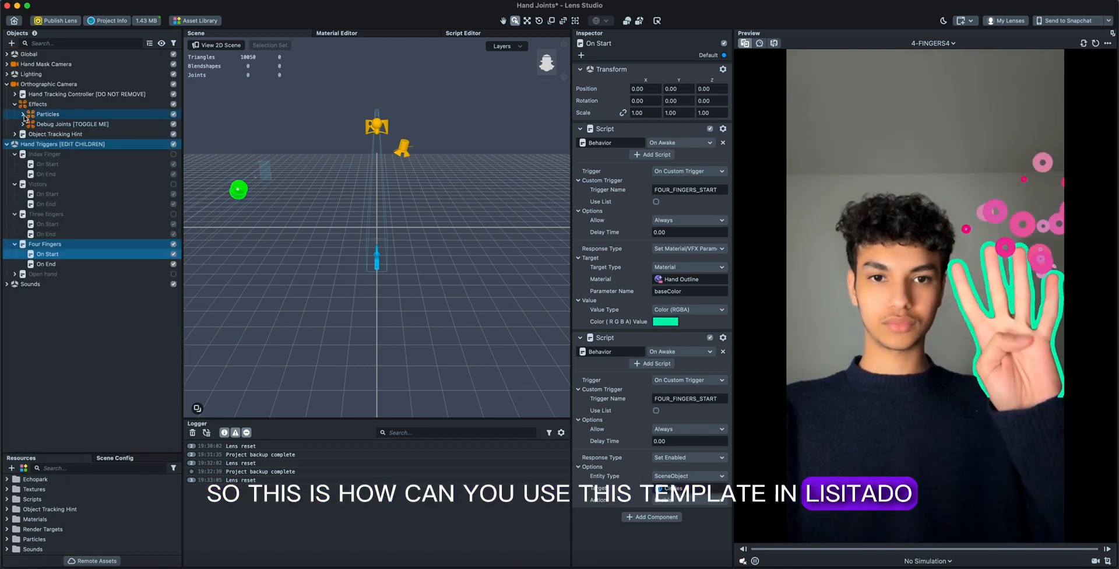
Examine the behaviors on the On Start and On End objects of Three fingers and the audio objects in the Sounds group
left_click(60, 213)
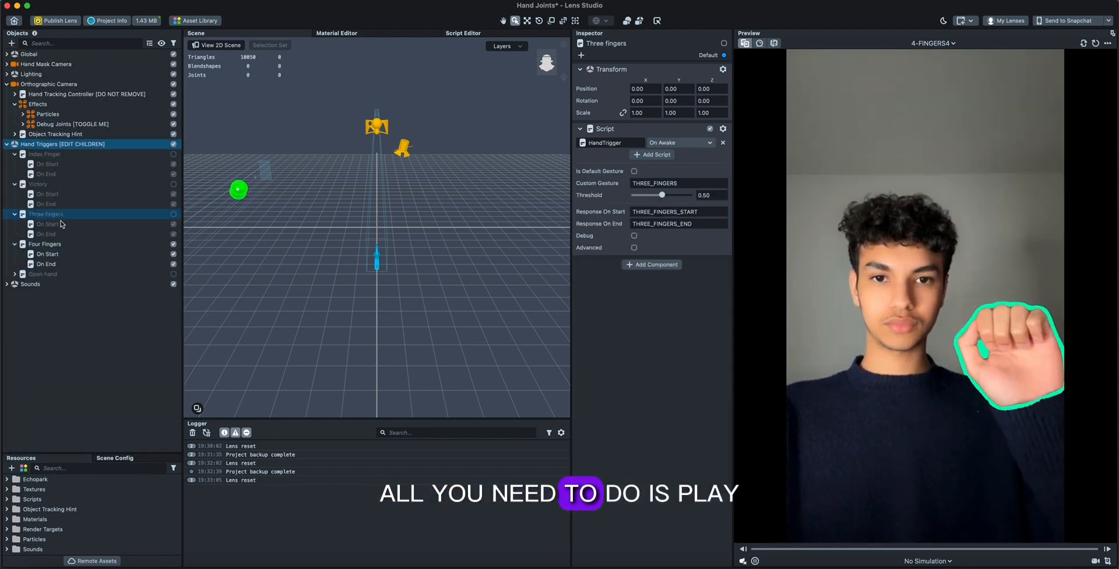
left_click(61, 225)
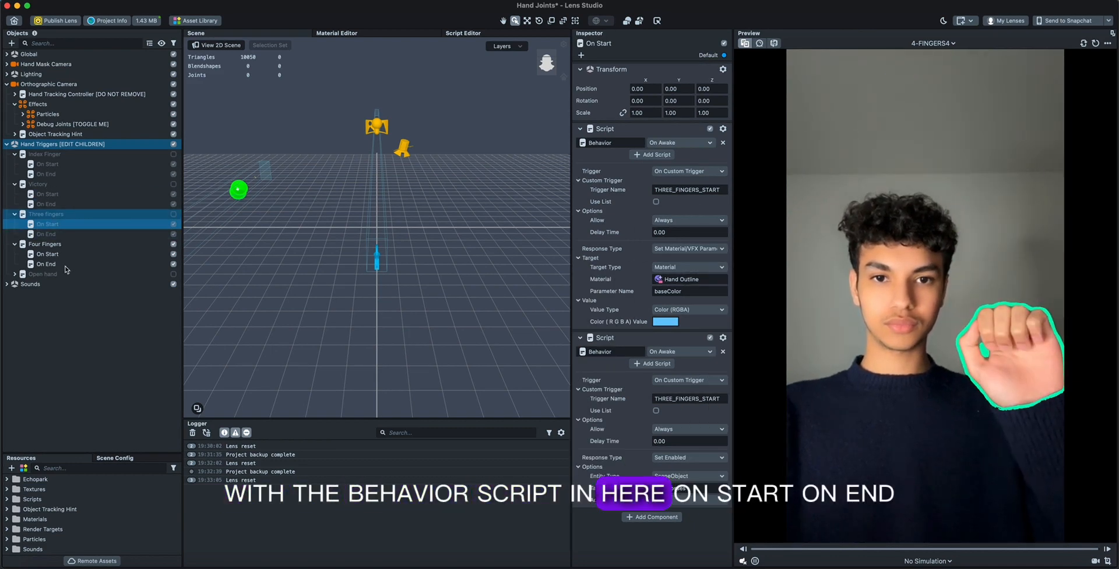
left_click(64, 234)
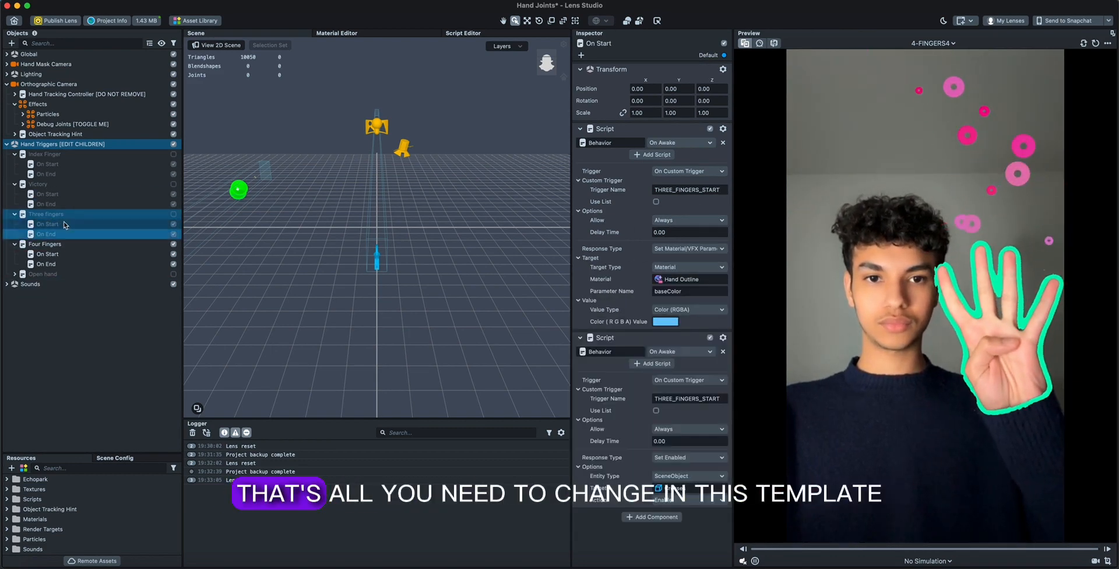
left_click(65, 225)
left_click(67, 235)
left_click(69, 332)
left_click(5, 285)
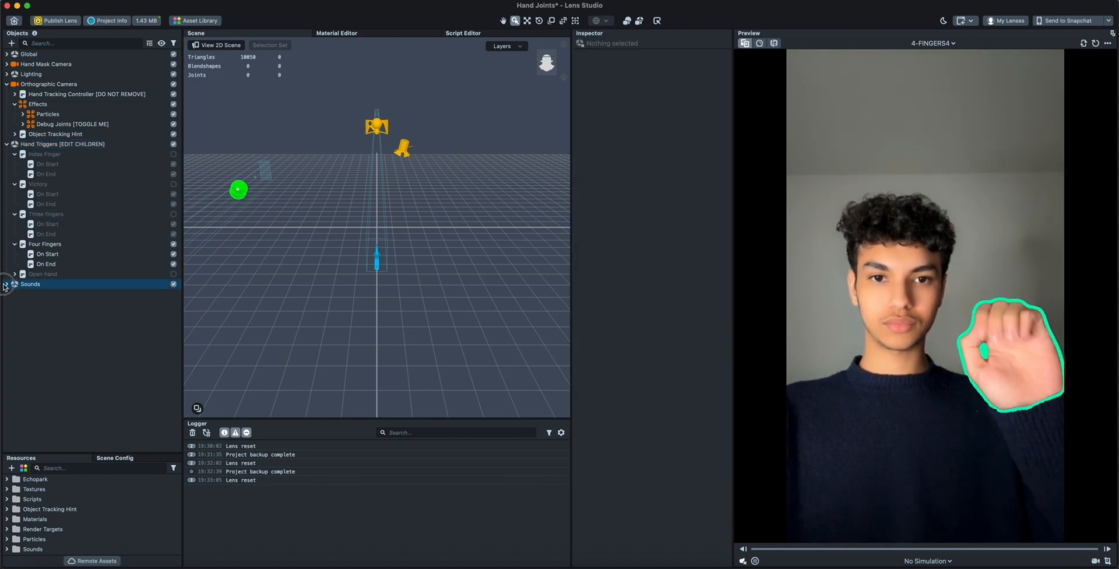
left_click(70, 304)
left_click(70, 295)
left_click(95, 330)
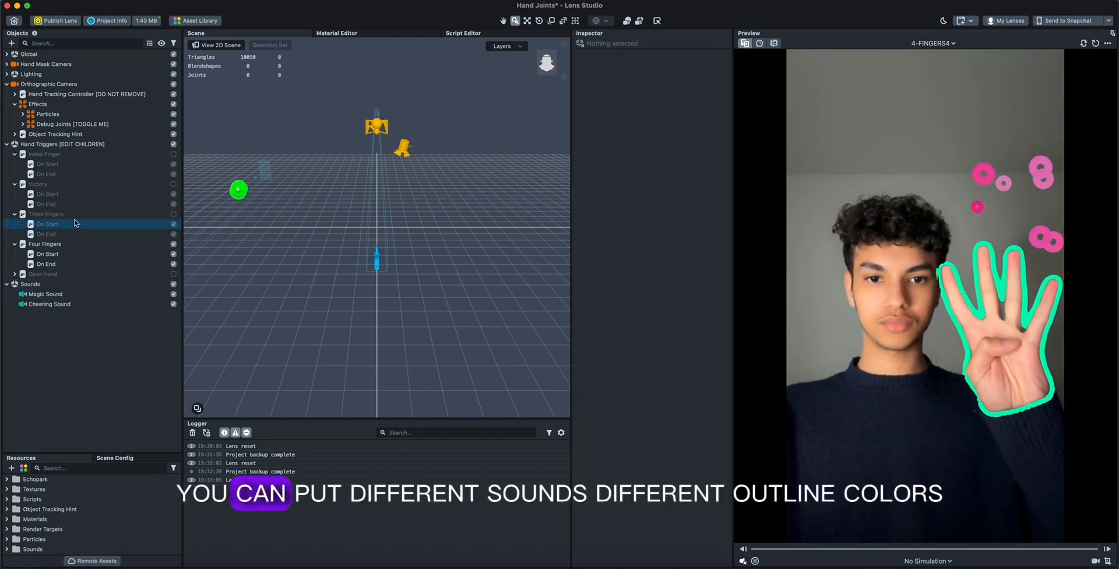
left_click(75, 221)
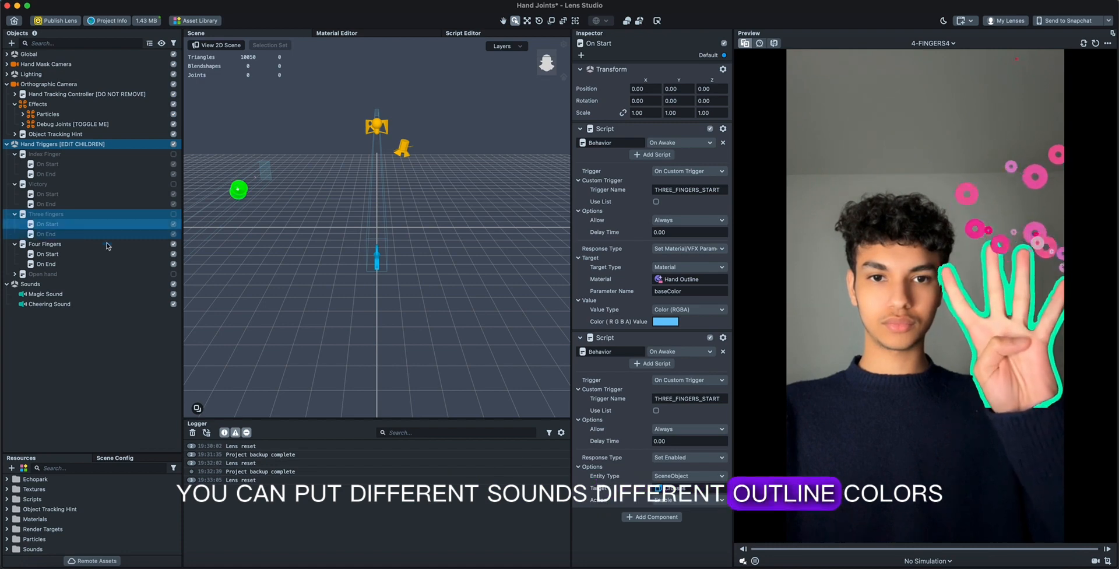